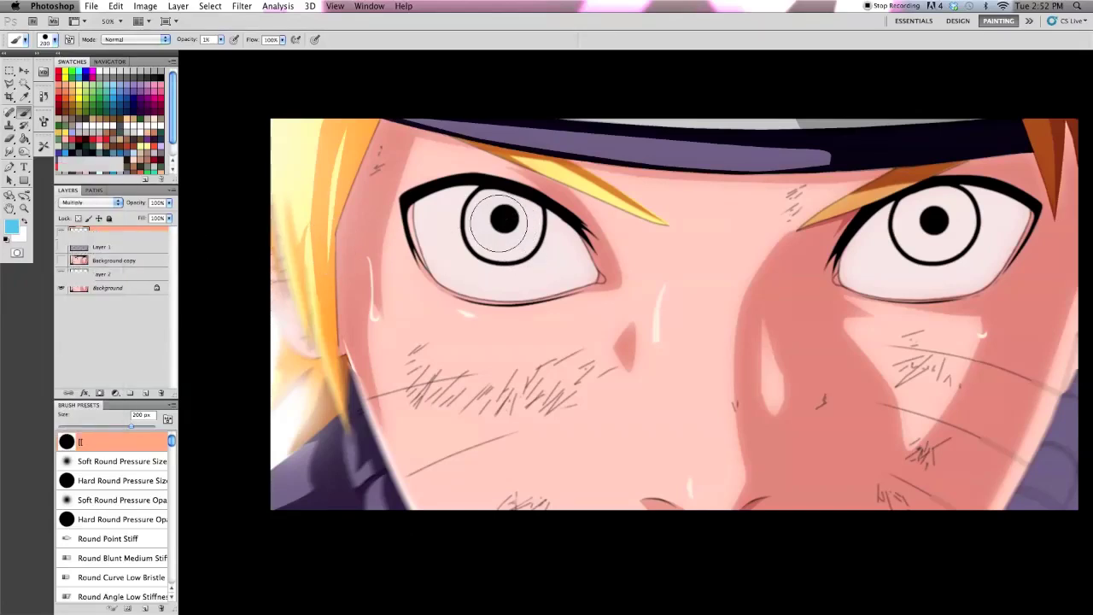
On Layer 3, paint both irises light blue around the black pupils at 100% opacity
{"action": "left_click_drag", "start_coordinate": [498, 221], "coordinate": [525, 256]}
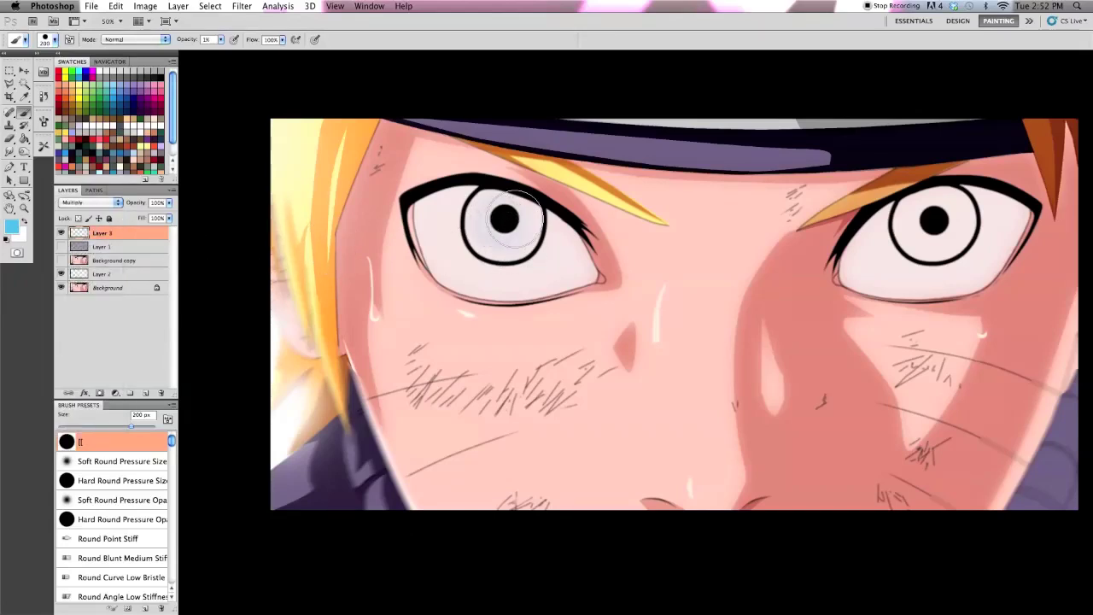
{"action": "left_click_drag", "start_coordinate": [181, 40], "coordinate": [227, 41]}
{"action": "left_click", "coordinate": [505, 218]}
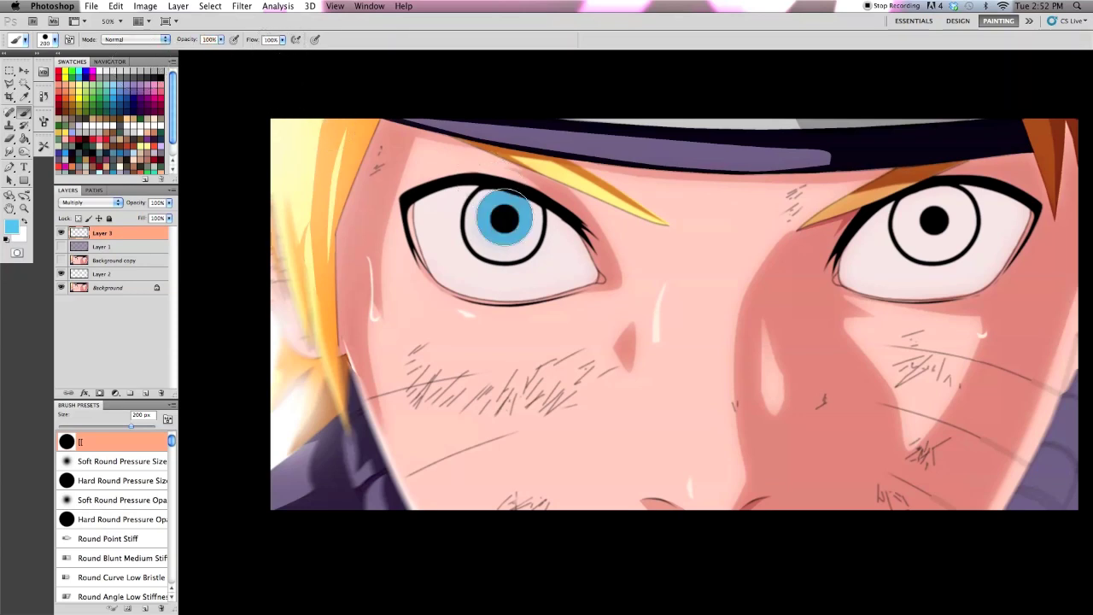
{"action": "left_click", "coordinate": [517, 224]}
{"action": "left_click_drag", "start_coordinate": [515, 221], "coordinate": [500, 219]}
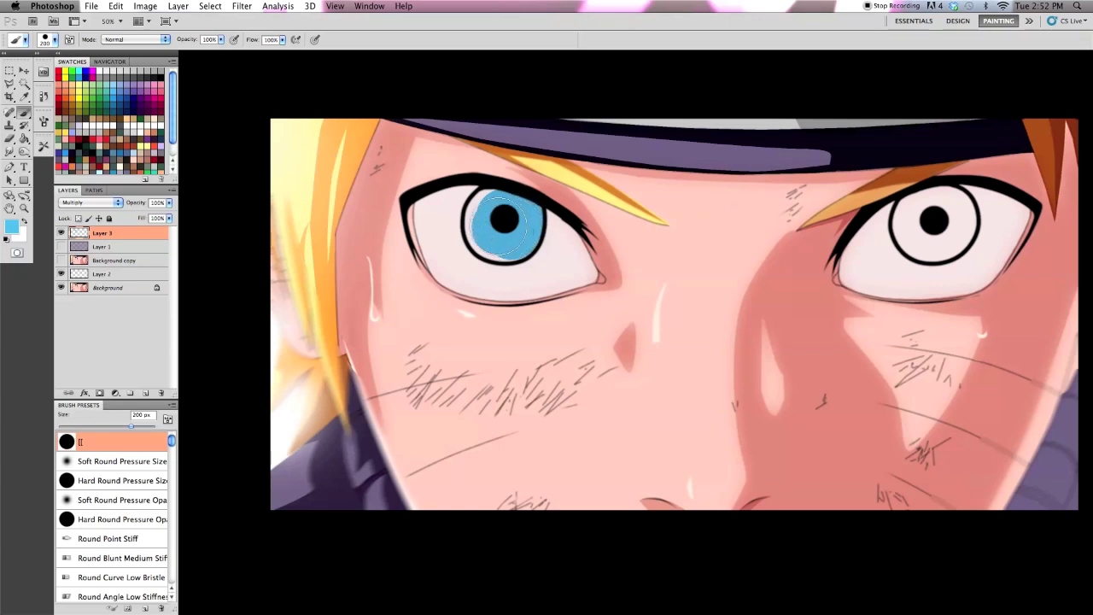
{"action": "left_click_drag", "start_coordinate": [500, 219], "coordinate": [493, 226]}
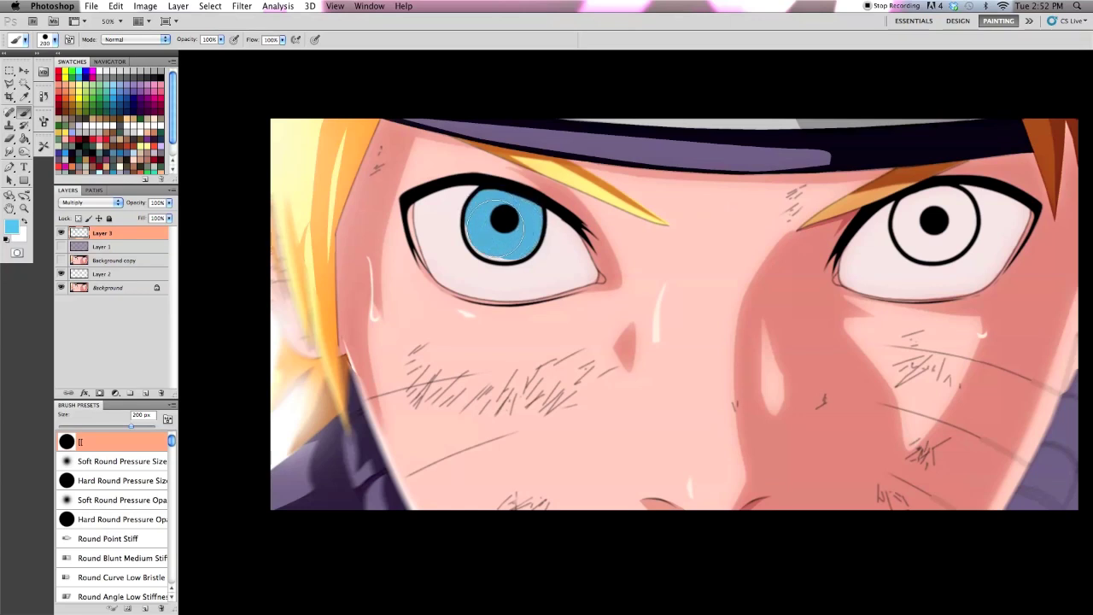
{"action": "mouse_move", "coordinate": [497, 227]}
{"action": "left_mouse_down"}
{"action": "mouse_move", "coordinate": [508, 232]}
{"action": "mouse_move", "coordinate": [522, 214]}
{"action": "left_mouse_up"}
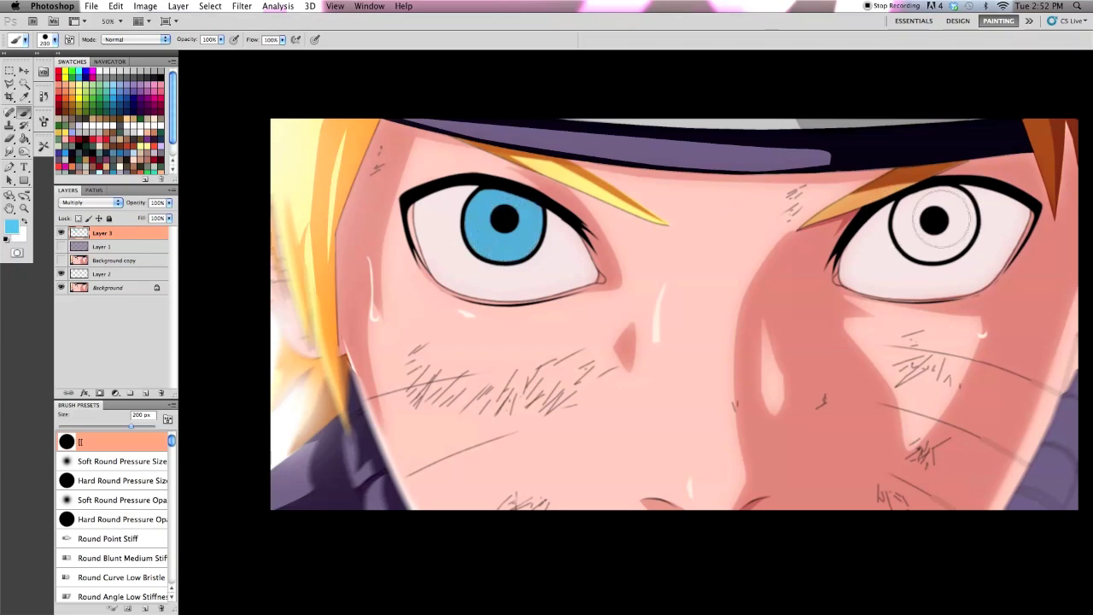
{"action": "mouse_move", "coordinate": [937, 220]}
{"action": "left_mouse_down"}
{"action": "mouse_move", "coordinate": [921, 228]}
{"action": "mouse_move", "coordinate": [946, 215]}
{"action": "mouse_move", "coordinate": [927, 209]}
{"action": "mouse_move", "coordinate": [925, 220]}
{"action": "left_mouse_up"}
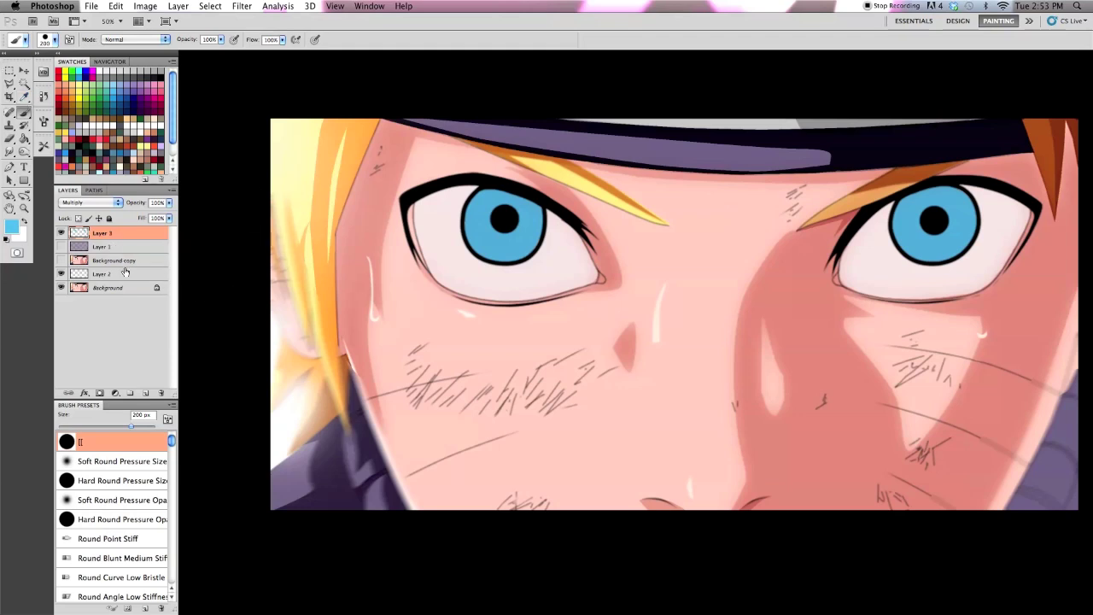
On Layer 2, start a Pen path along the left eye's lower lid, inner edge and upper lid
{"action": "left_click", "coordinate": [125, 272]}
{"action": "left_click", "coordinate": [11, 168]}
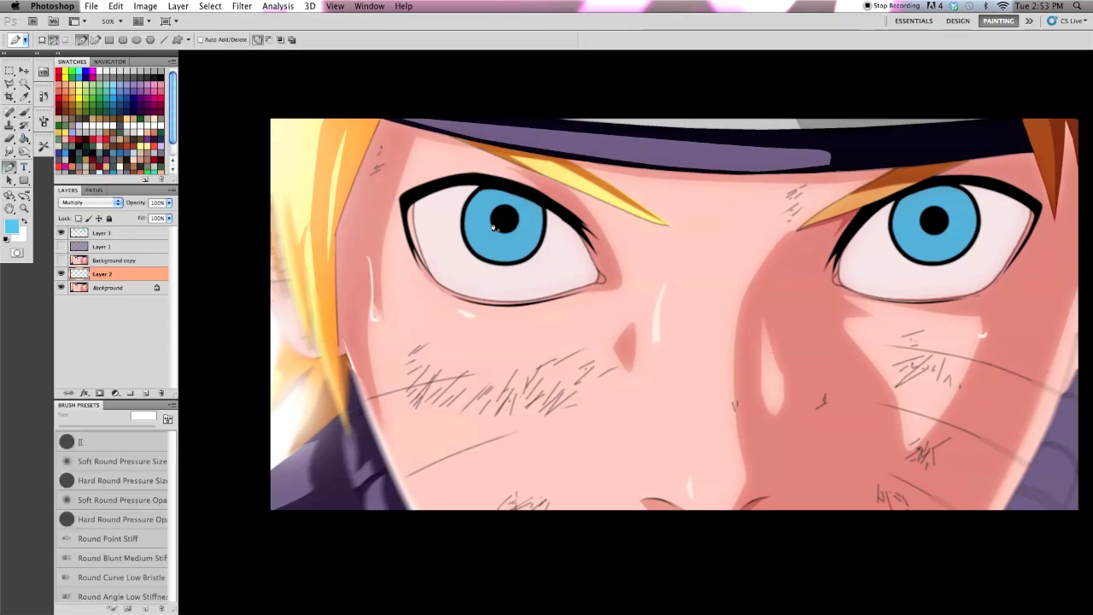
{"action": "left_click", "coordinate": [455, 290]}
{"action": "left_click", "coordinate": [434, 263]}
{"action": "left_click", "coordinate": [426, 219]}
{"action": "left_click_drag", "start_coordinate": [465, 211], "coordinate": [478, 220]}
{"action": "left_click", "coordinate": [556, 239]}
{"action": "left_click", "coordinate": [569, 247]}
Carry the path around the outer corner and upper eyelid, closing it at the left edge
{"action": "left_click", "coordinate": [574, 275]}
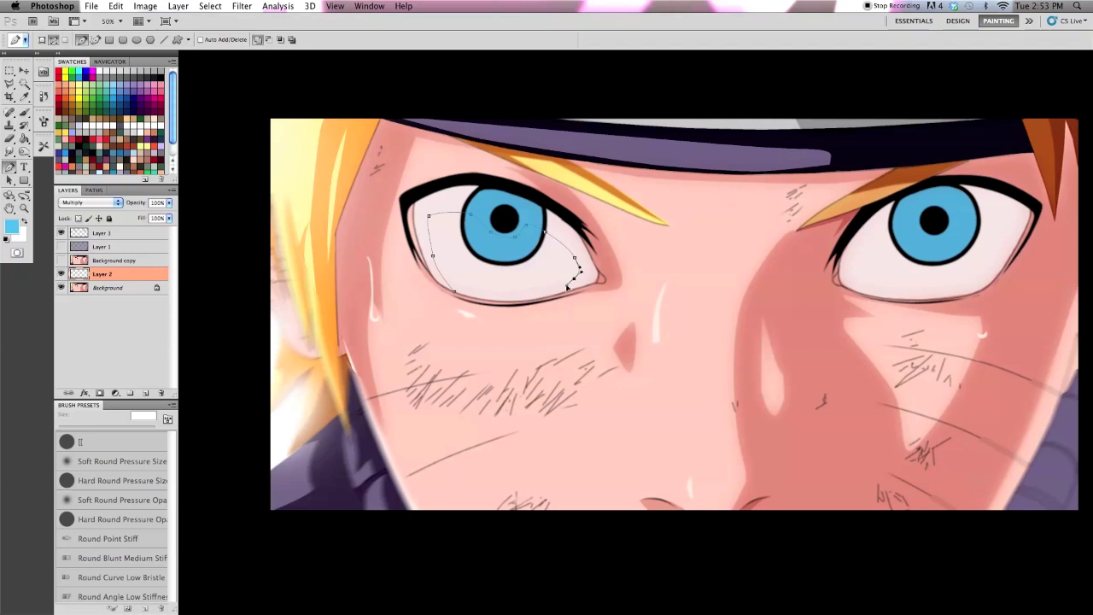
{"action": "left_click", "coordinate": [554, 291]}
{"action": "left_click", "coordinate": [578, 291]}
{"action": "left_click", "coordinate": [508, 184]}
{"action": "left_click", "coordinate": [446, 182]}
{"action": "left_click", "coordinate": [417, 196]}
{"action": "left_click", "coordinate": [406, 224]}
{"action": "right_click", "coordinate": [496, 275]}
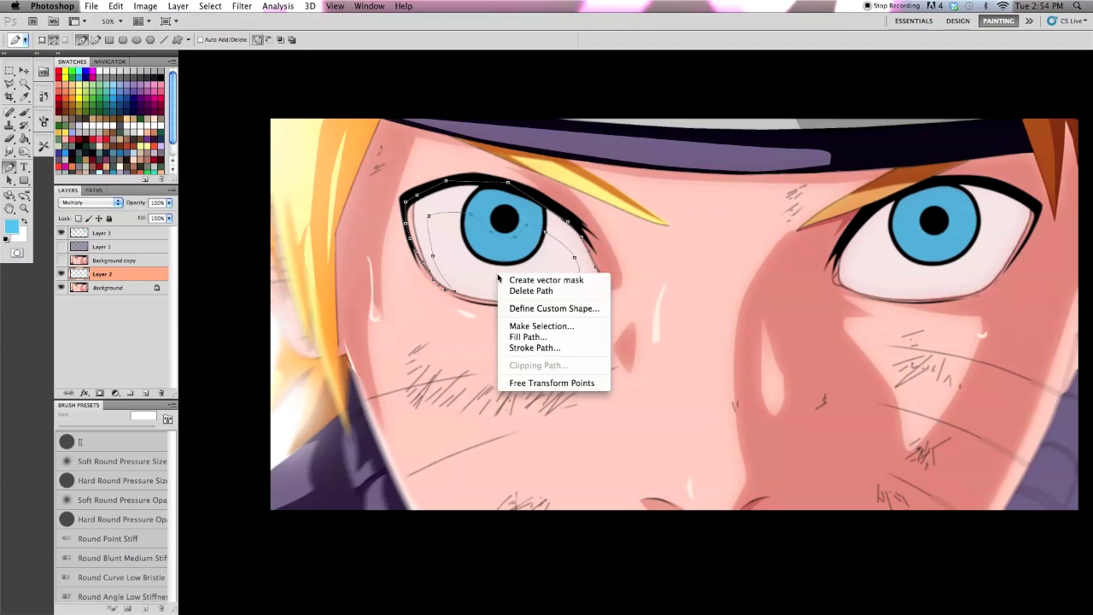
Convert the left-eye path into a selection
{"action": "left_click", "coordinate": [527, 327]}
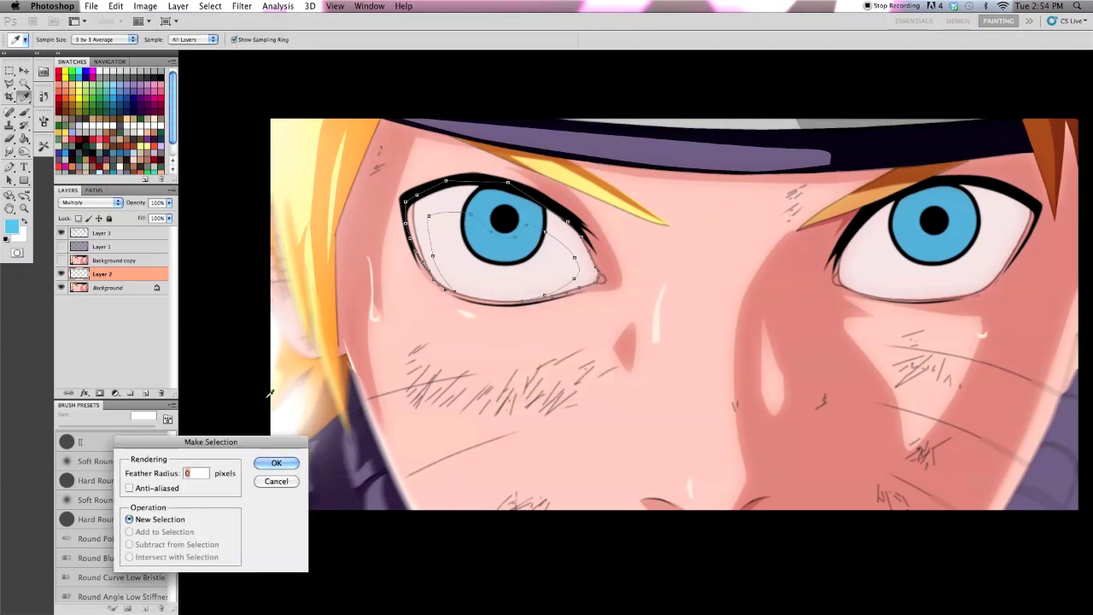
{"action": "left_click", "coordinate": [277, 459]}
{"action": "scroll", "coordinate": [139, 145], "scroll_direction": "down", "scroll_amount": 2}
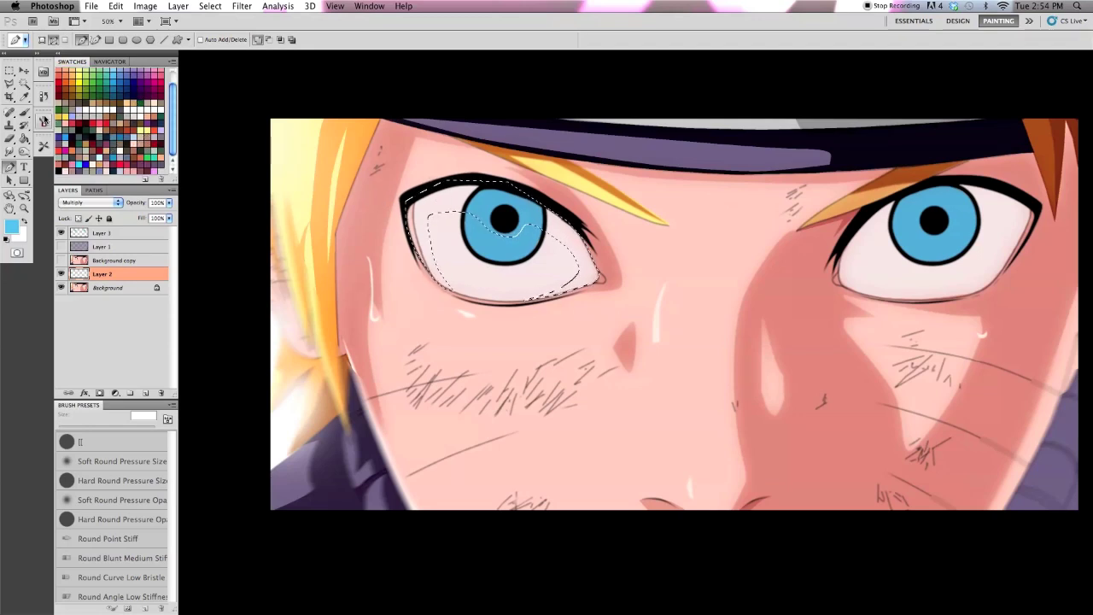
Fill the selection with a beige foreground colour using the Paint Bucket
{"action": "key", "text": "g"}
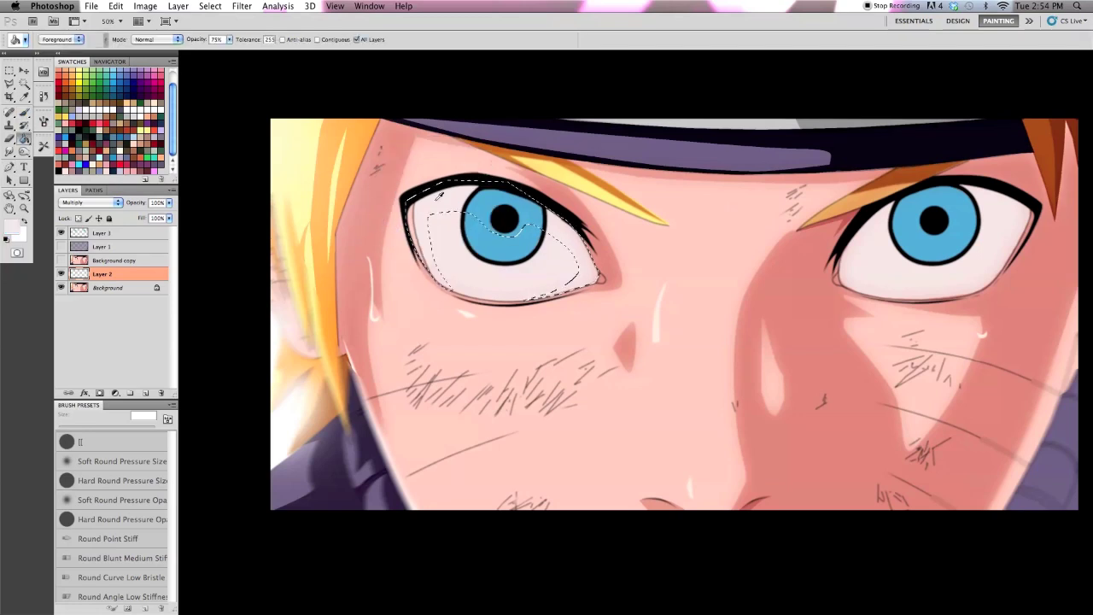
{"action": "left_click", "coordinate": [11, 226]}
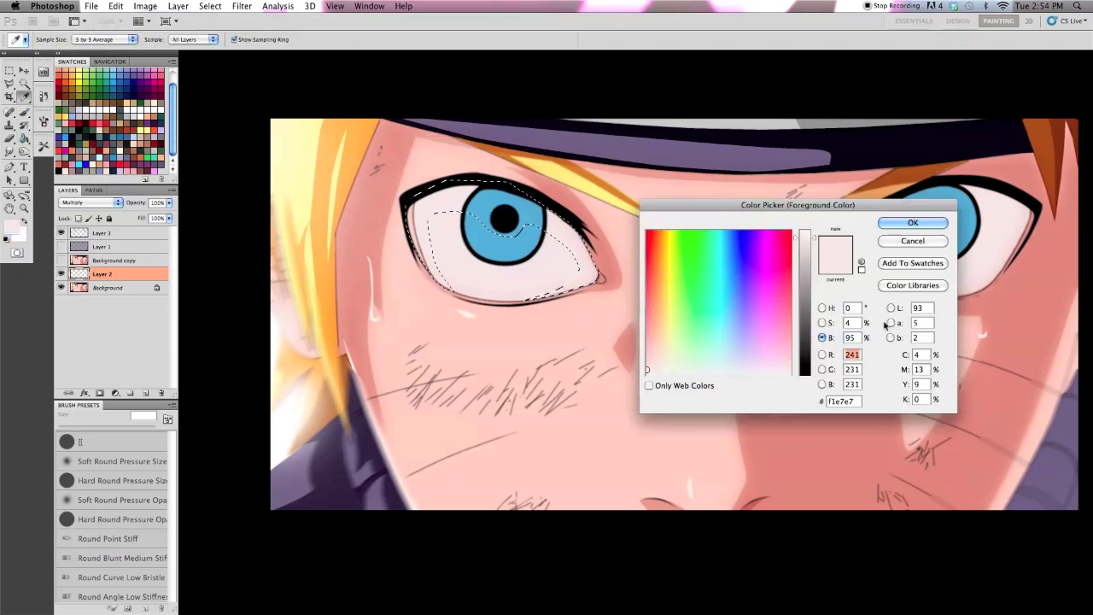
{"action": "left_click", "coordinate": [800, 258]}
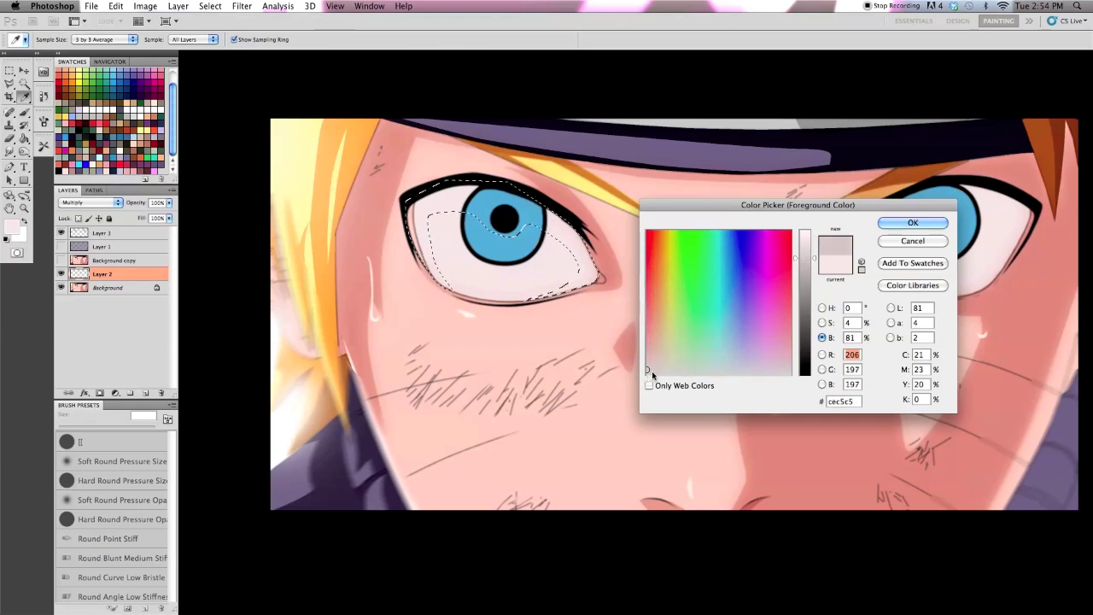
{"action": "left_click", "coordinate": [664, 358]}
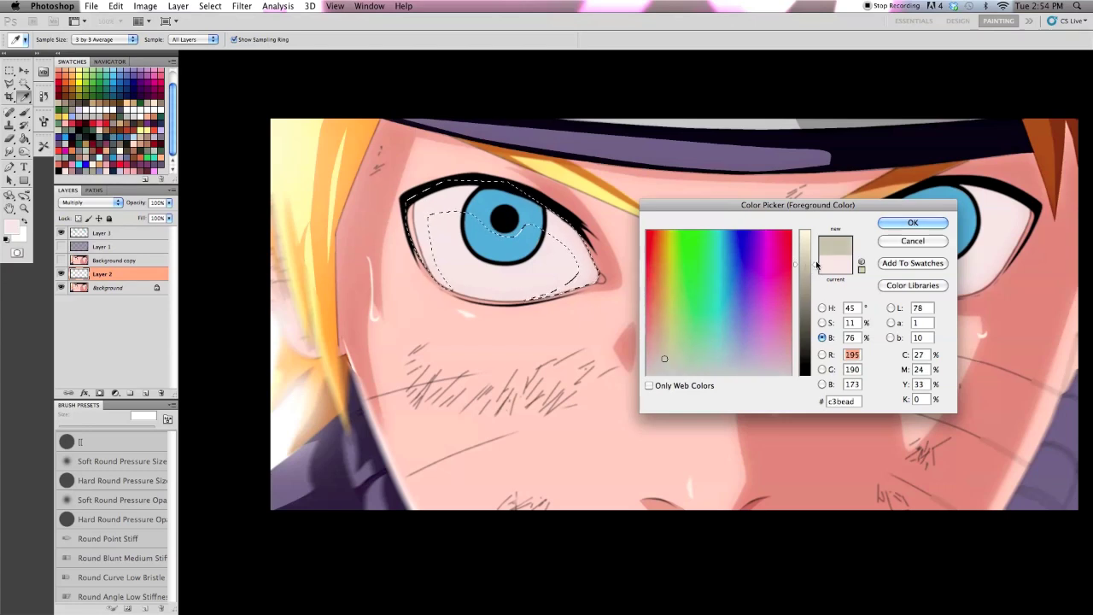
{"action": "key", "text": "Return"}
{"action": "key", "text": "g"}
{"action": "left_click", "coordinate": [578, 236]}
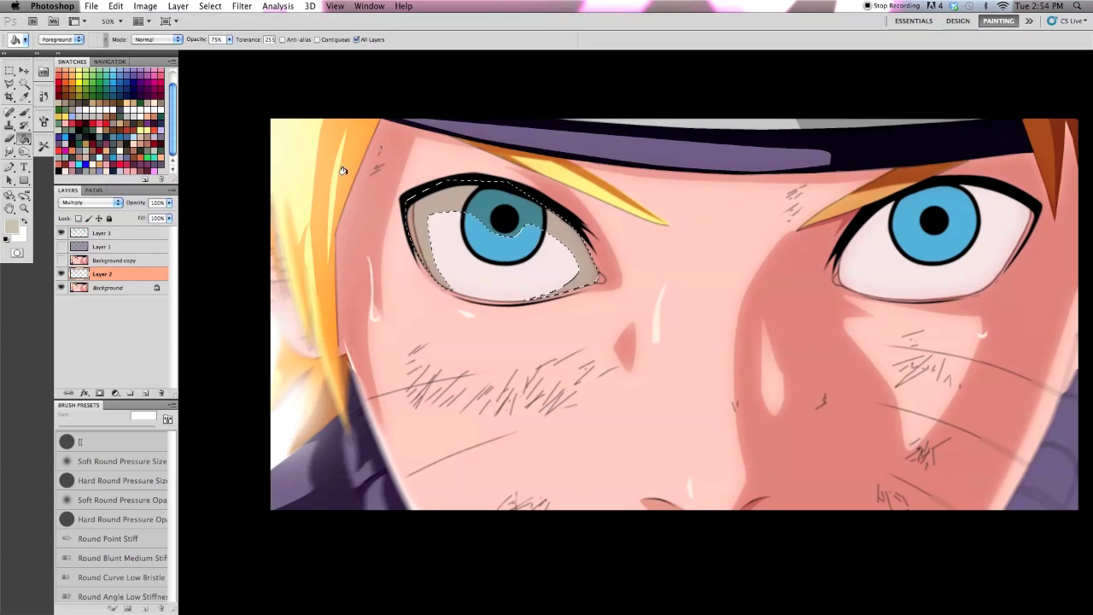
{"action": "left_click", "coordinate": [11, 166]}
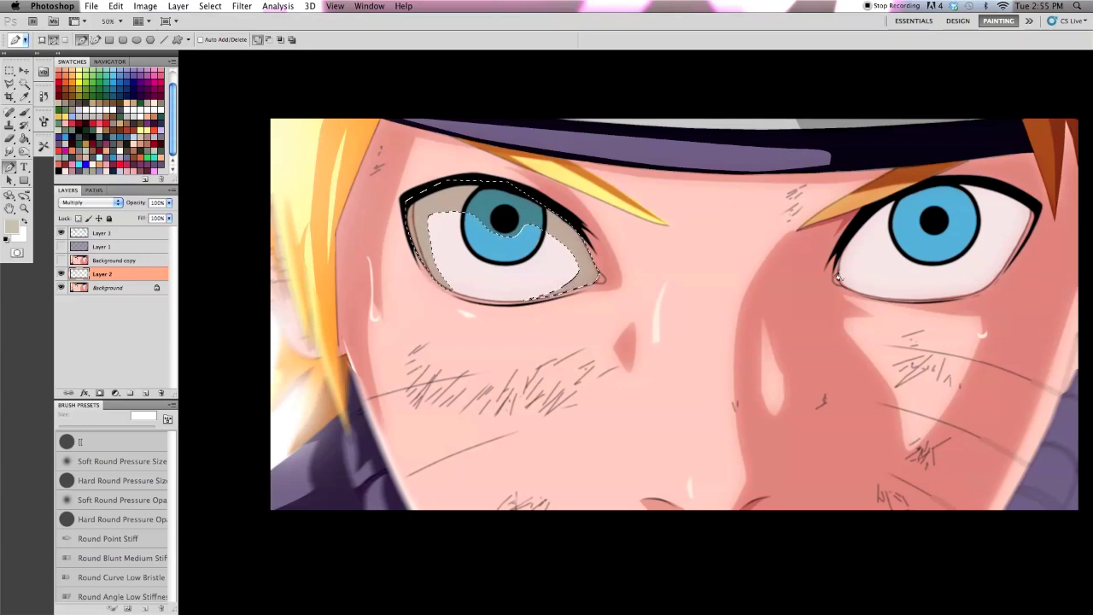
Trace a curved Pen path from the right eye's inner corner across the top and down its outer edge
{"action": "left_click_drag", "start_coordinate": [870, 247], "coordinate": [891, 246]}
{"action": "left_click_drag", "start_coordinate": [927, 228], "coordinate": [955, 217]}
{"action": "left_click_drag", "start_coordinate": [953, 218], "coordinate": [961, 213]}
{"action": "left_click_drag", "start_coordinate": [986, 220], "coordinate": [991, 240]}
{"action": "left_click_drag", "start_coordinate": [986, 275], "coordinate": [962, 295]}
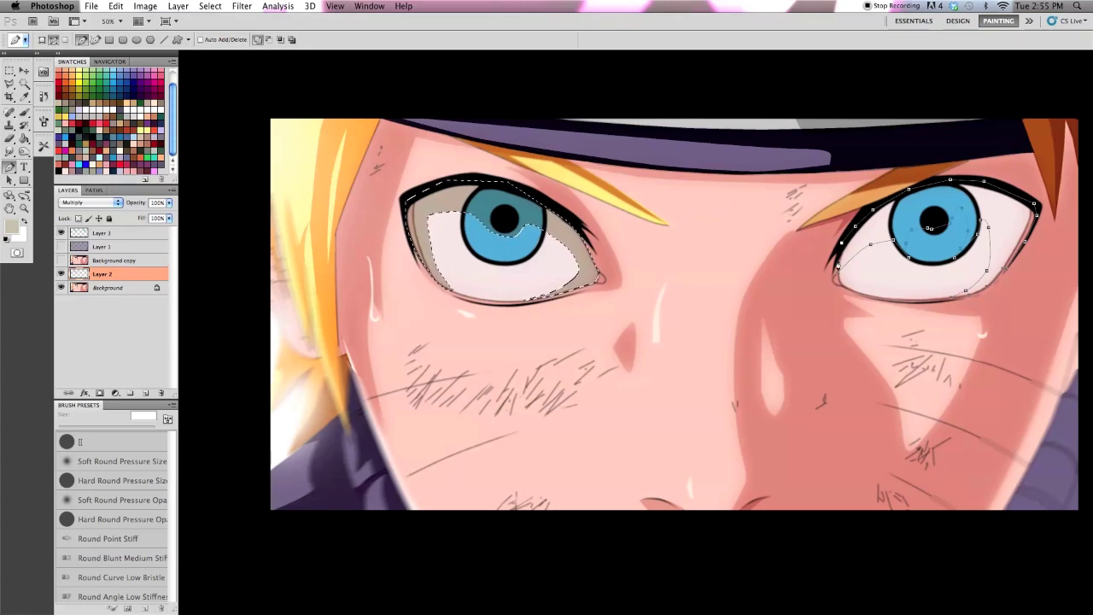
{"action": "right_click", "coordinate": [901, 263]}
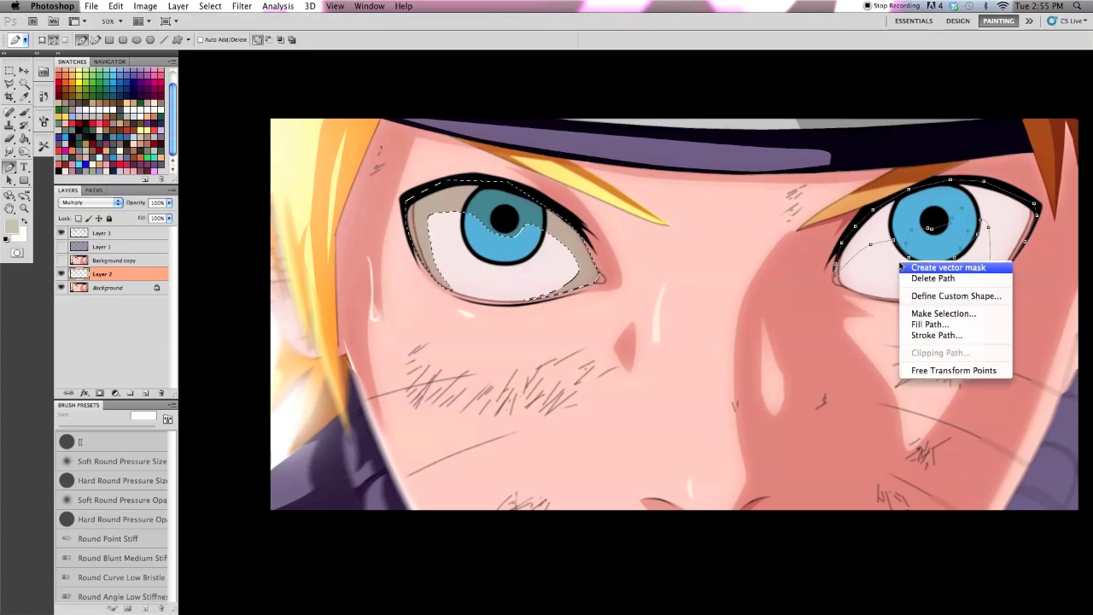
Turn the right-eye path into a selection and fill it beige
{"action": "left_click", "coordinate": [935, 313]}
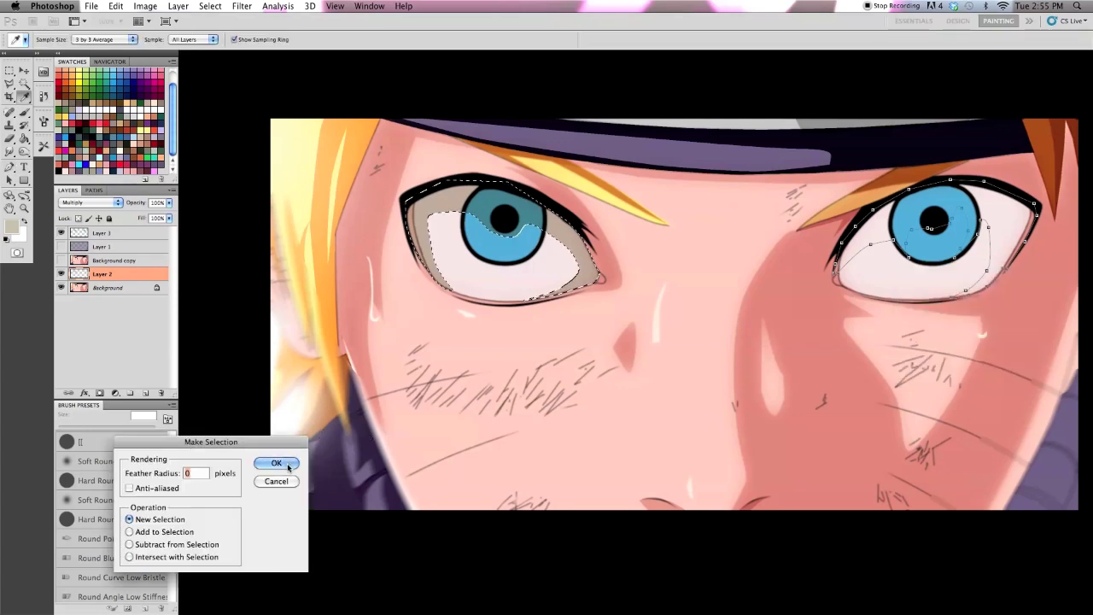
{"action": "left_click", "coordinate": [284, 467]}
{"action": "key", "text": "g"}
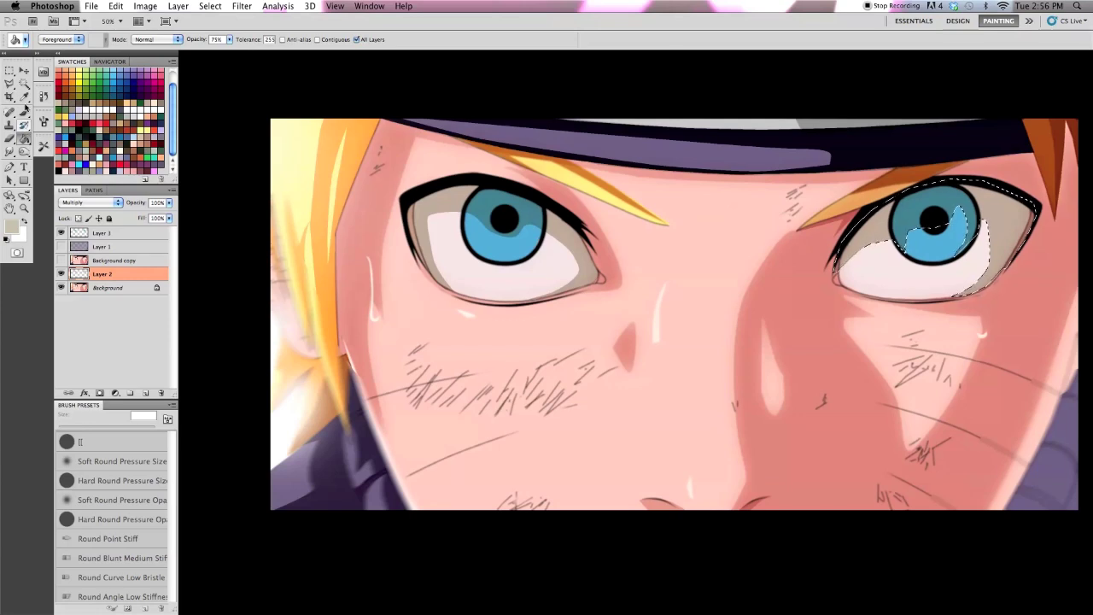
Deselect, then reapply the last Gaussian Blur to soften the right-eye shading
{"action": "left_click", "coordinate": [10, 85]}
{"action": "right_click", "coordinate": [572, 342]}
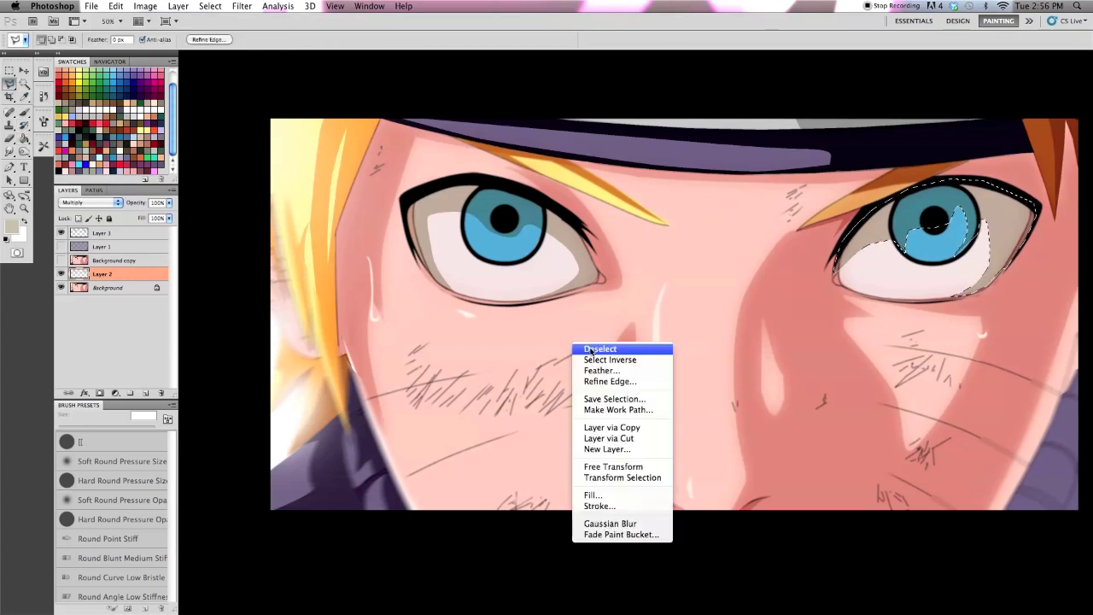
{"action": "left_click", "coordinate": [597, 349]}
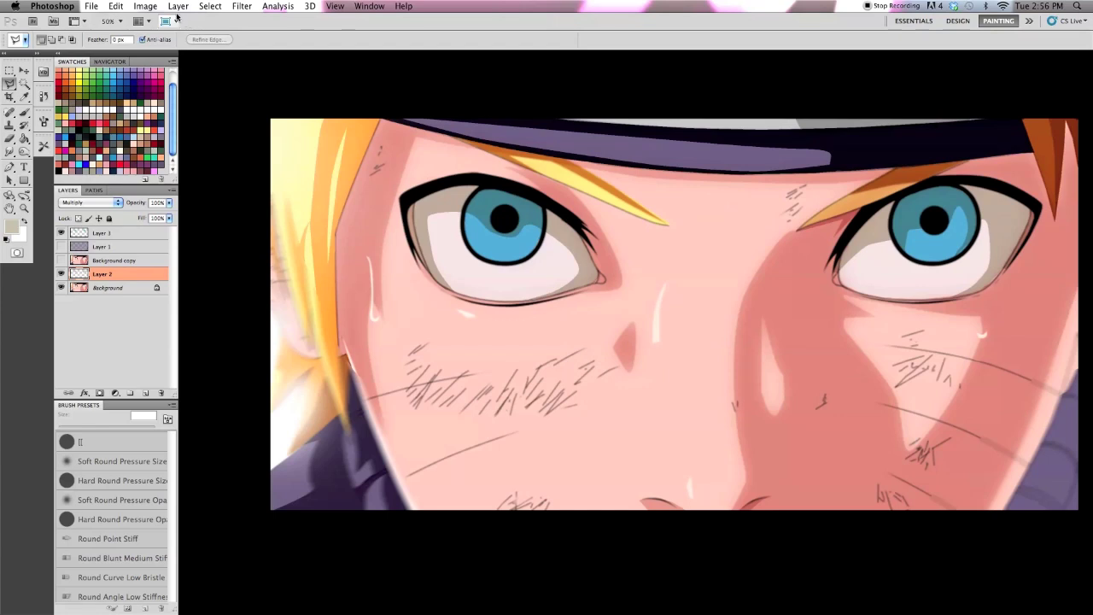
{"action": "left_click", "coordinate": [242, 6]}
{"action": "left_click", "coordinate": [249, 18]}
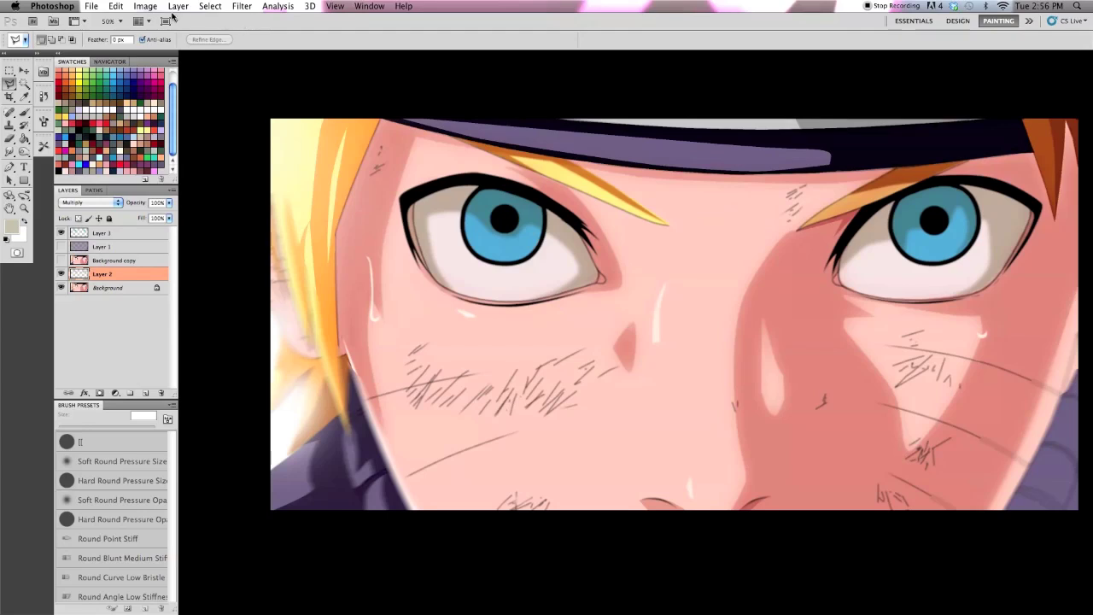
{"action": "left_click", "coordinate": [247, 7]}
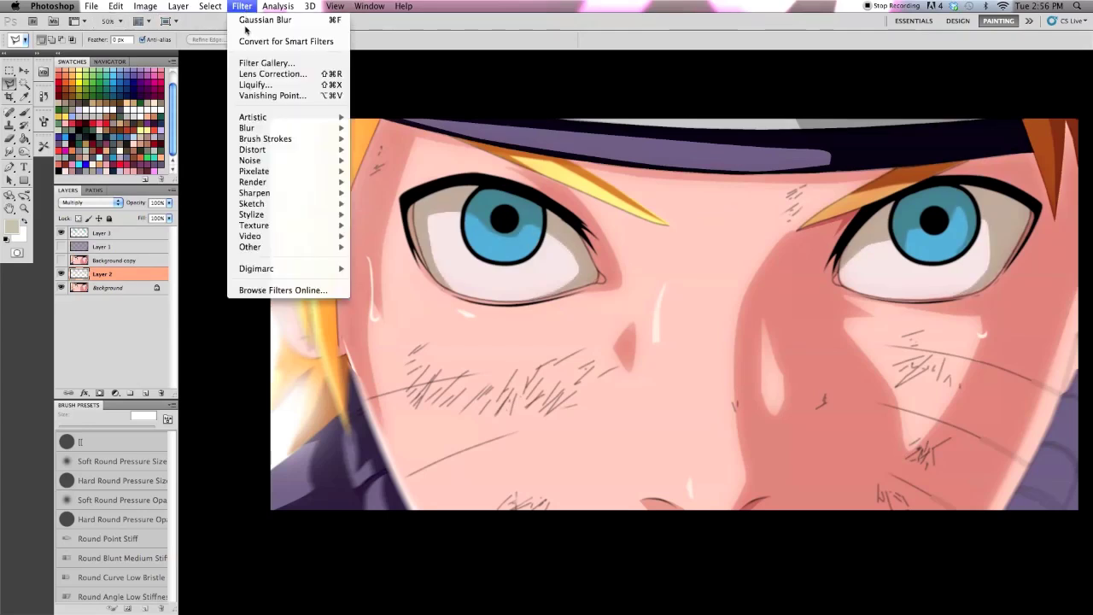
{"action": "mouse_move", "coordinate": [246, 127]}
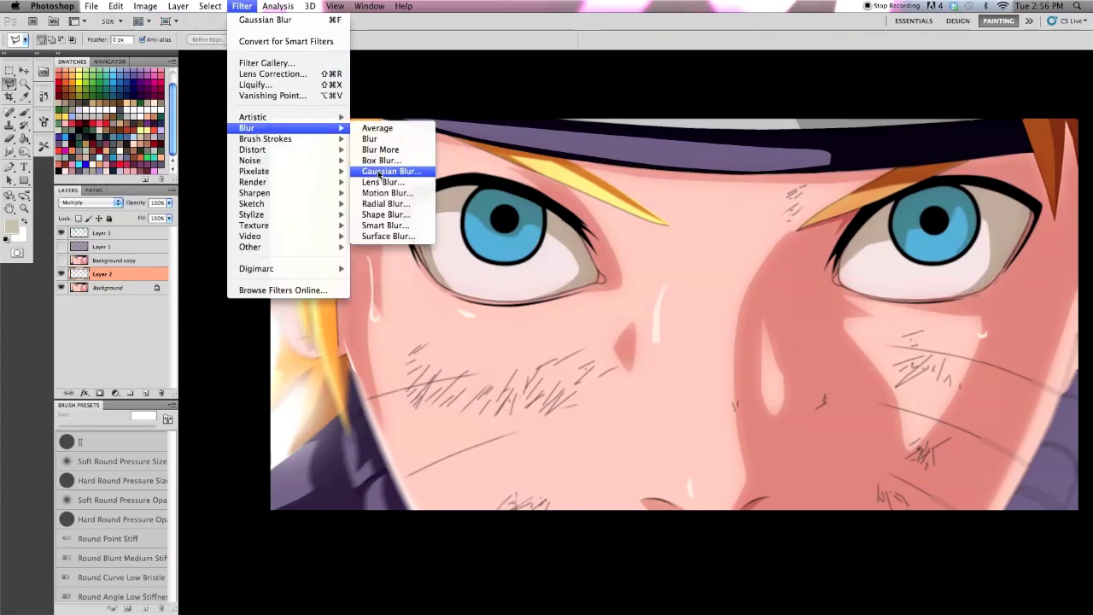
Apply a 3.0-pixel Gaussian Blur to the eye-white shading
{"action": "left_click", "coordinate": [379, 172]}
{"action": "left_click_drag", "start_coordinate": [120, 191], "coordinate": [95, 194]}
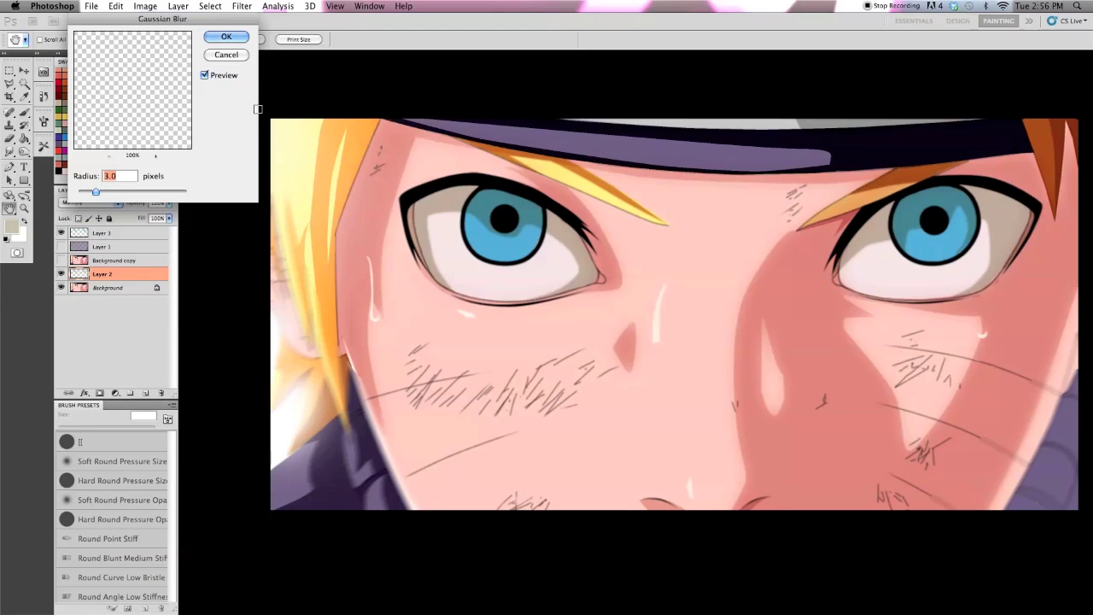
{"action": "left_click", "coordinate": [227, 36]}
Duplicate Layer 2 into Layer 2 copy to deepen the beige shadows
{"action": "right_click", "coordinate": [117, 268]}
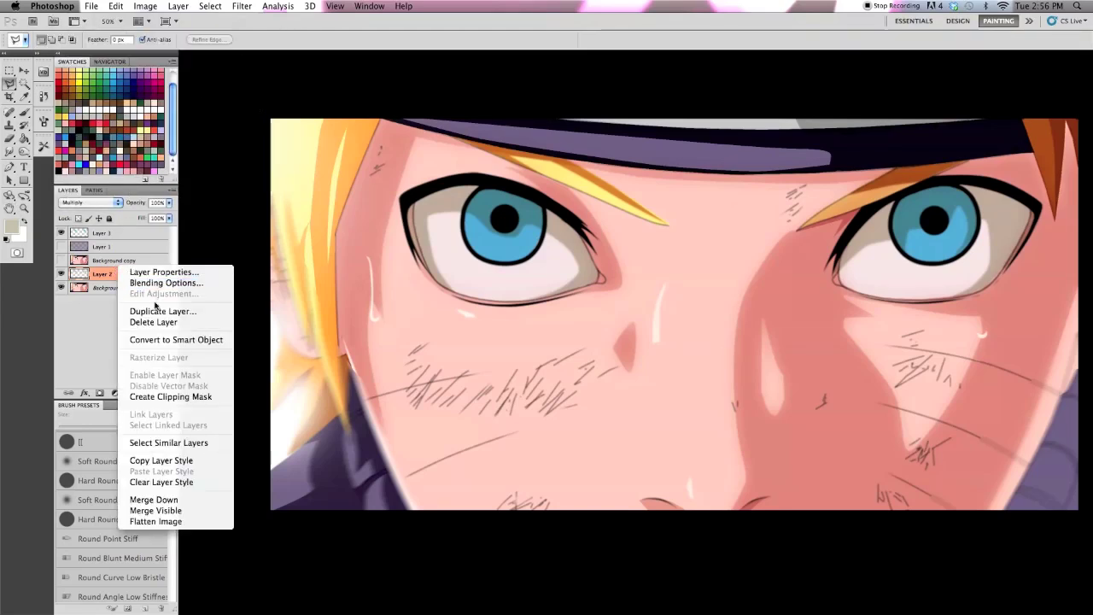
{"action": "left_click", "coordinate": [159, 311]}
{"action": "left_click", "coordinate": [654, 263]}
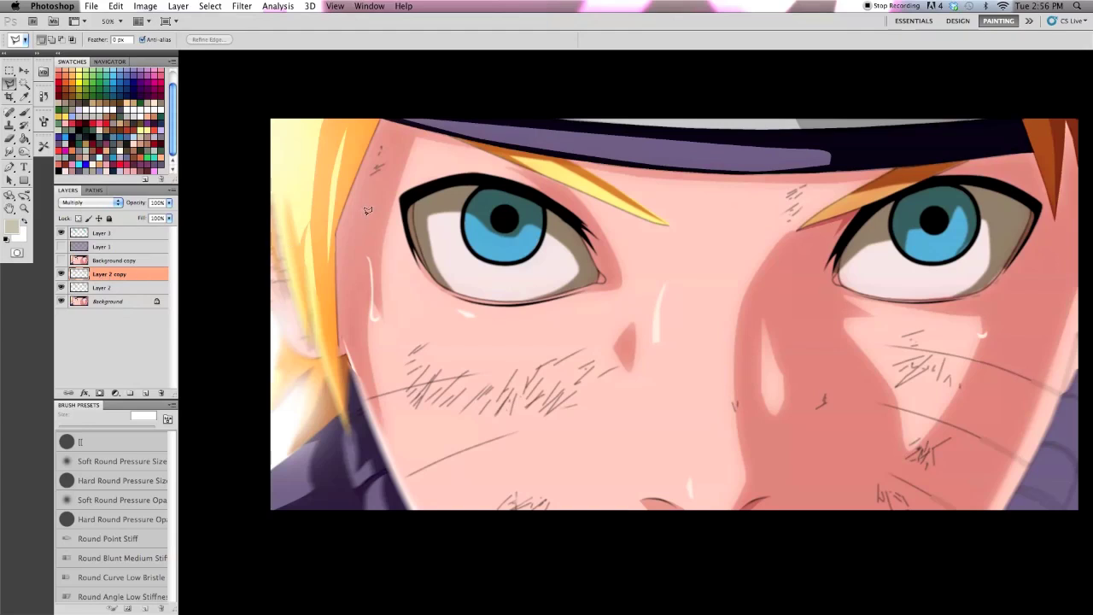
{"action": "left_click", "coordinate": [9, 139]}
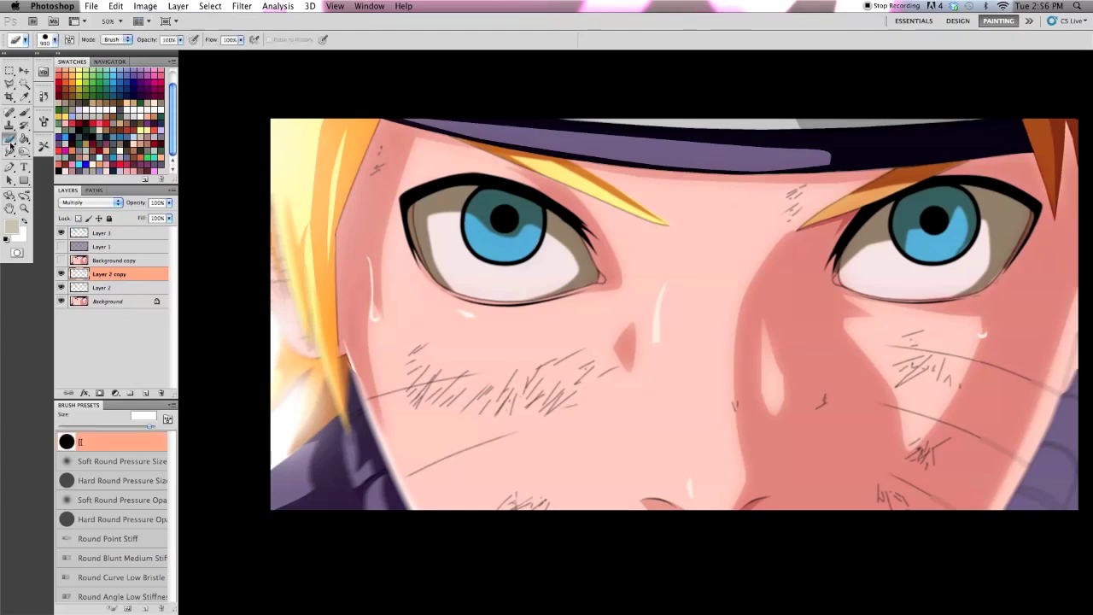
Shrink the brush to 150 px and shade the right eye's outer upper corner
{"action": "key", "text": "bracketleft"}
{"action": "key", "text": "bracketleft"}
{"action": "key", "text": "bracketleft"}
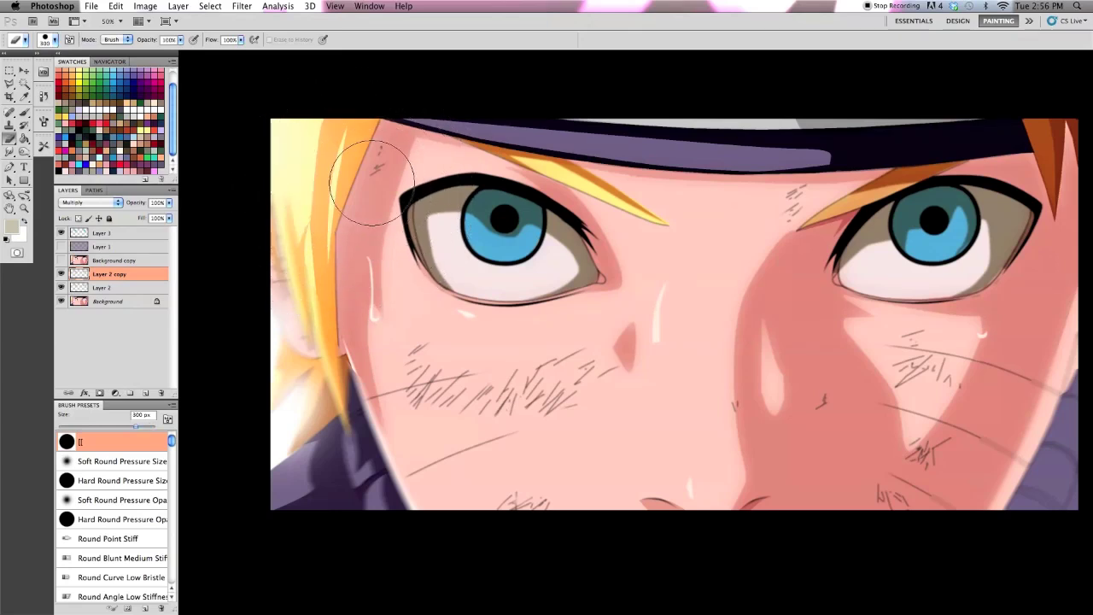
{"action": "key", "text": "bracketleft"}
{"action": "key", "text": "bracketleft"}
{"action": "key", "text": "bracketleft"}
{"action": "key", "text": "bracketleft"}
{"action": "key", "text": "bracketleft"}
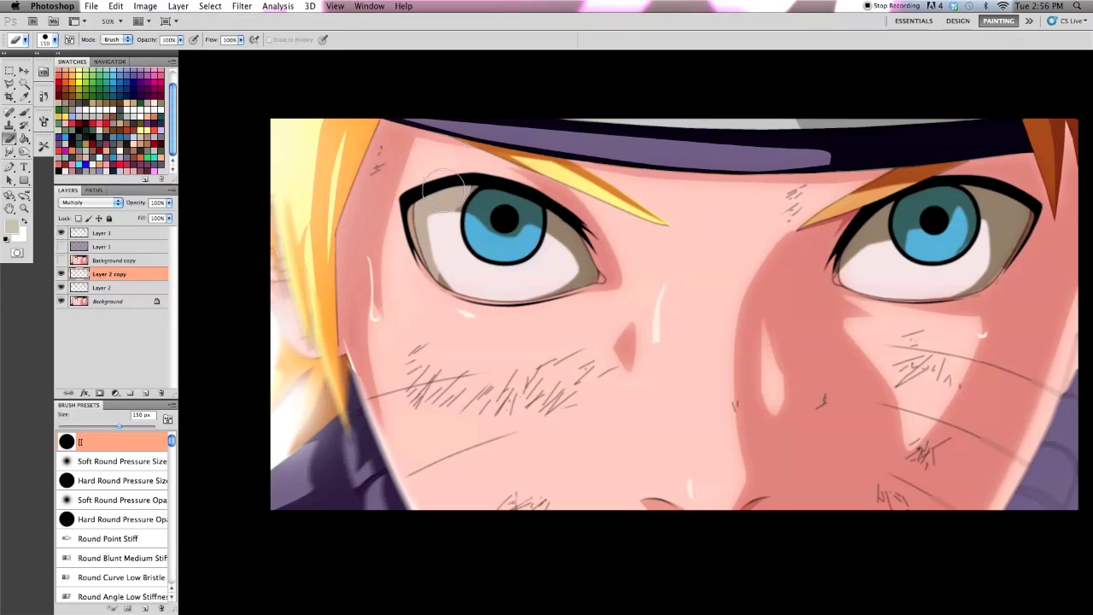
{"action": "key", "text": "bracketleft"}
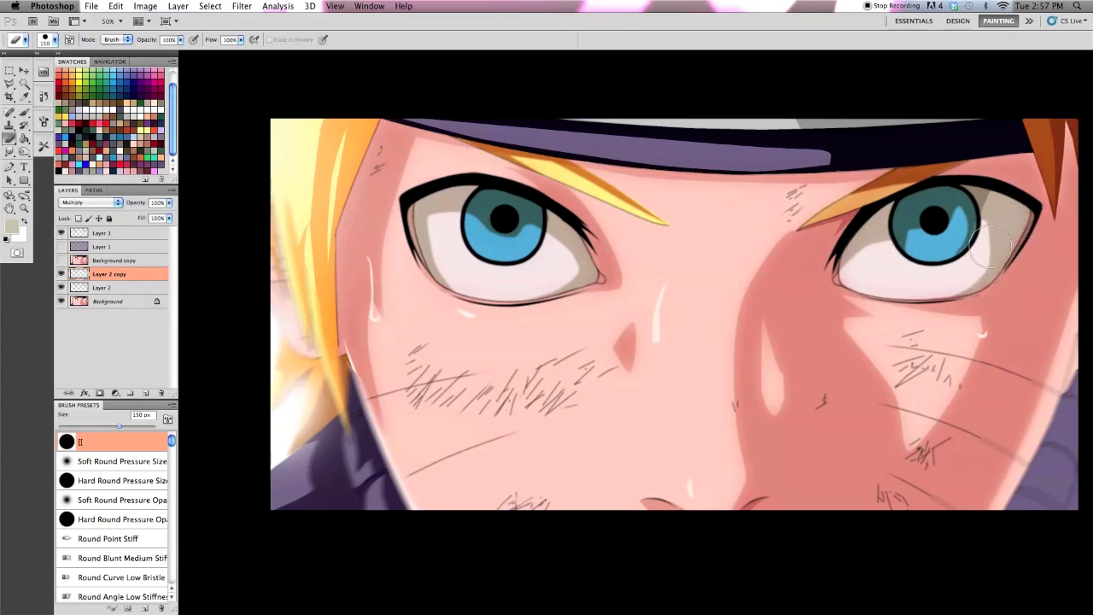
{"action": "mouse_move", "coordinate": [997, 245]}
{"action": "left_mouse_down"}
{"action": "mouse_move", "coordinate": [1012, 205]}
{"action": "mouse_move", "coordinate": [987, 248]}
{"action": "mouse_move", "coordinate": [982, 184]}
{"action": "mouse_move", "coordinate": [995, 183]}
{"action": "mouse_move", "coordinate": [1003, 209]}
{"action": "left_mouse_up"}
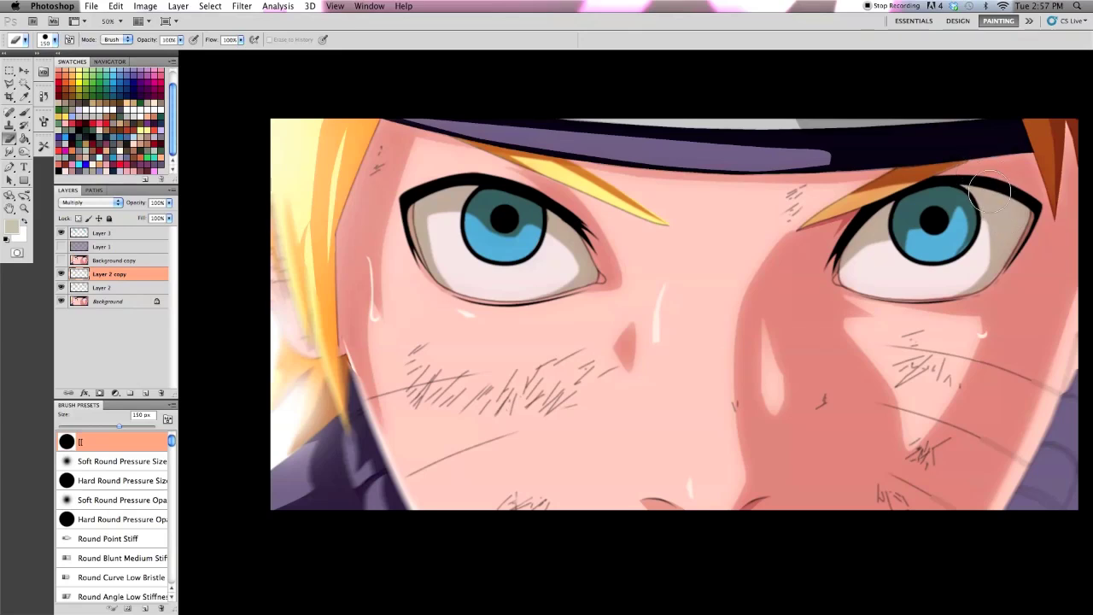
Duplicate the shading layer twice, creating Layer 2 copy 2 and Layer 2 copy 3
{"action": "right_click", "coordinate": [122, 276]}
{"action": "left_click", "coordinate": [163, 317]}
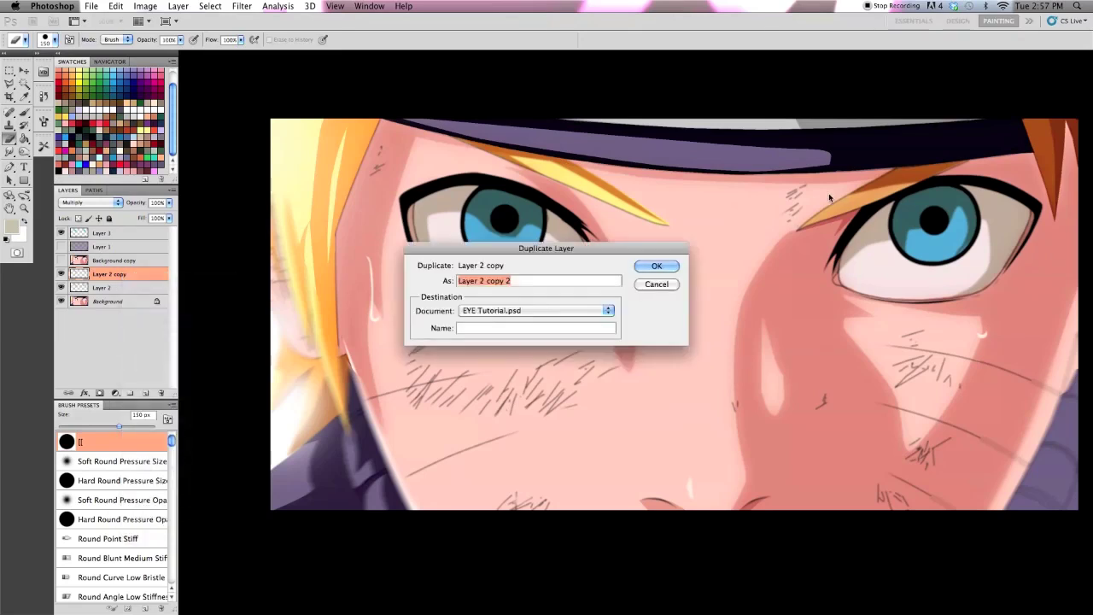
{"action": "left_click", "coordinate": [654, 266]}
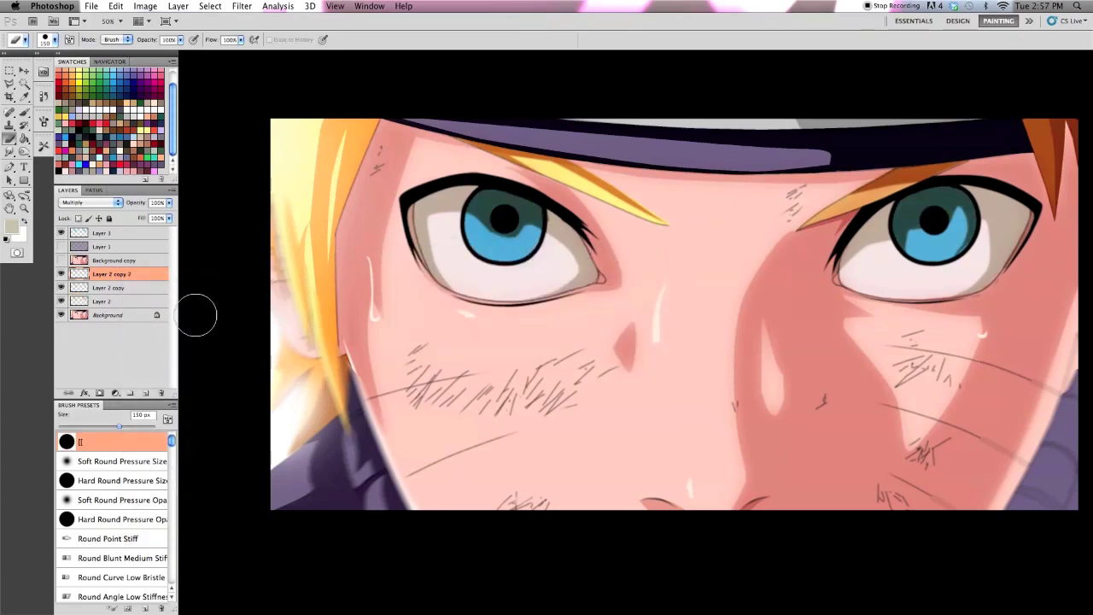
{"action": "right_click", "coordinate": [116, 270]}
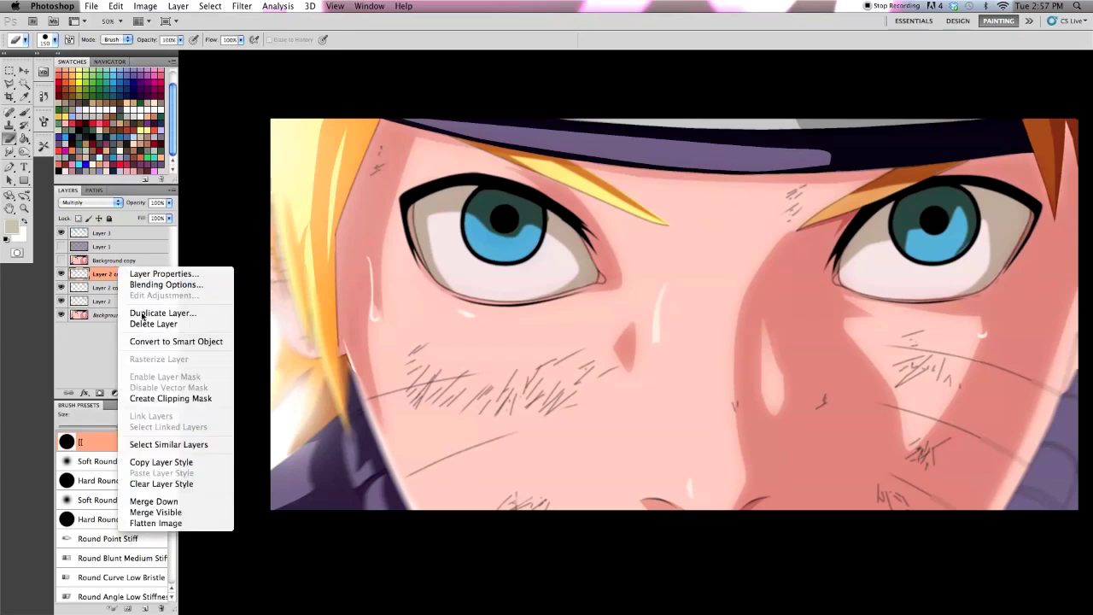
{"action": "left_click", "coordinate": [205, 313]}
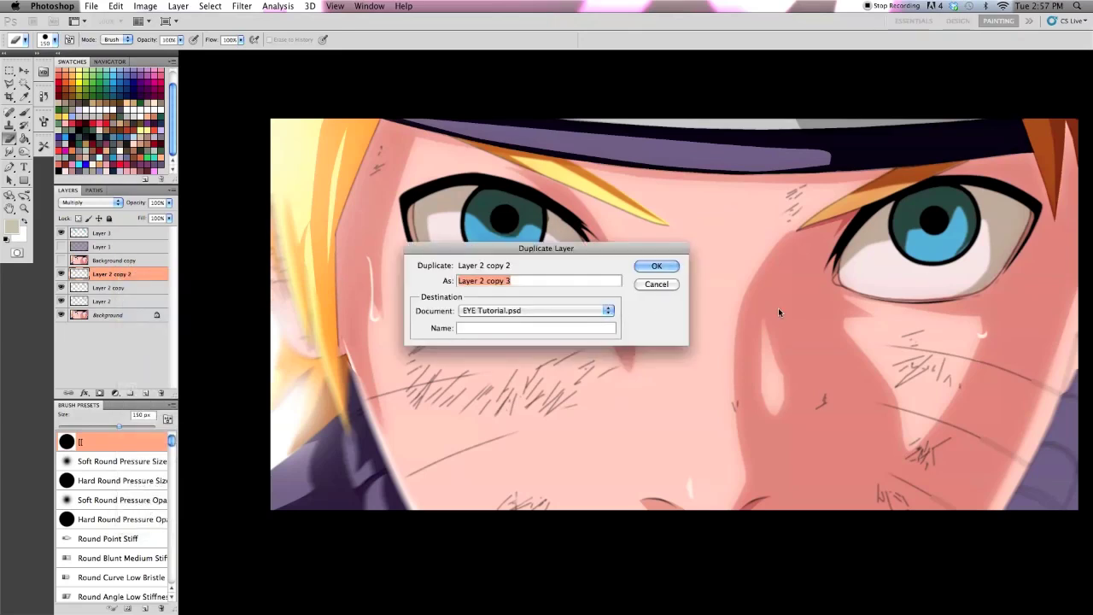
{"action": "left_click", "coordinate": [654, 266]}
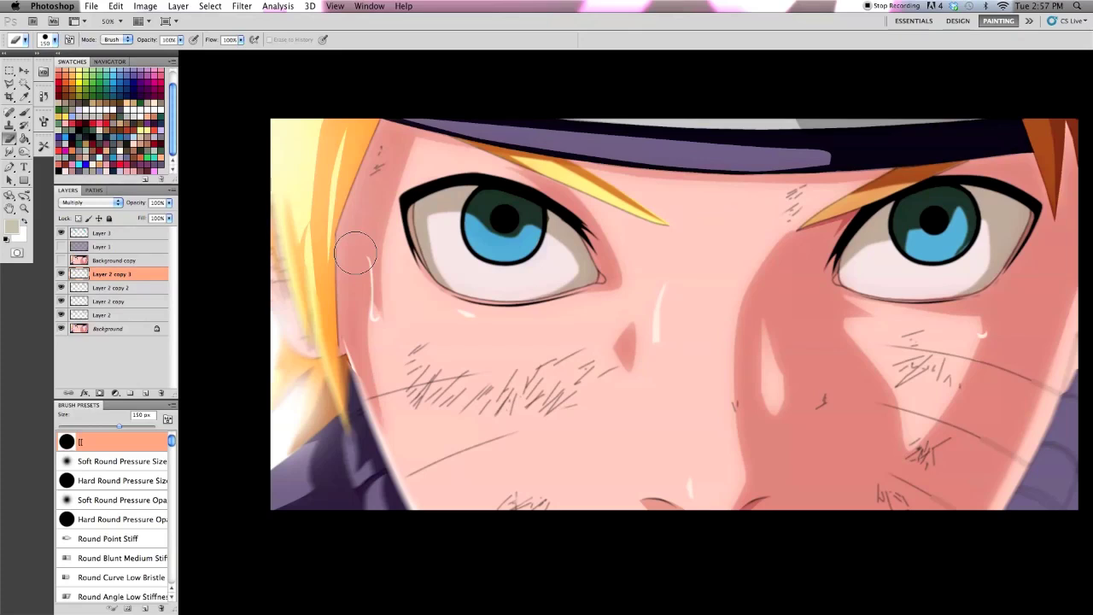
Select Layer 3 and add a new empty Layer 4 above it
{"action": "scroll", "coordinate": [485, 274], "scroll_direction": "down", "scroll_amount": 2}
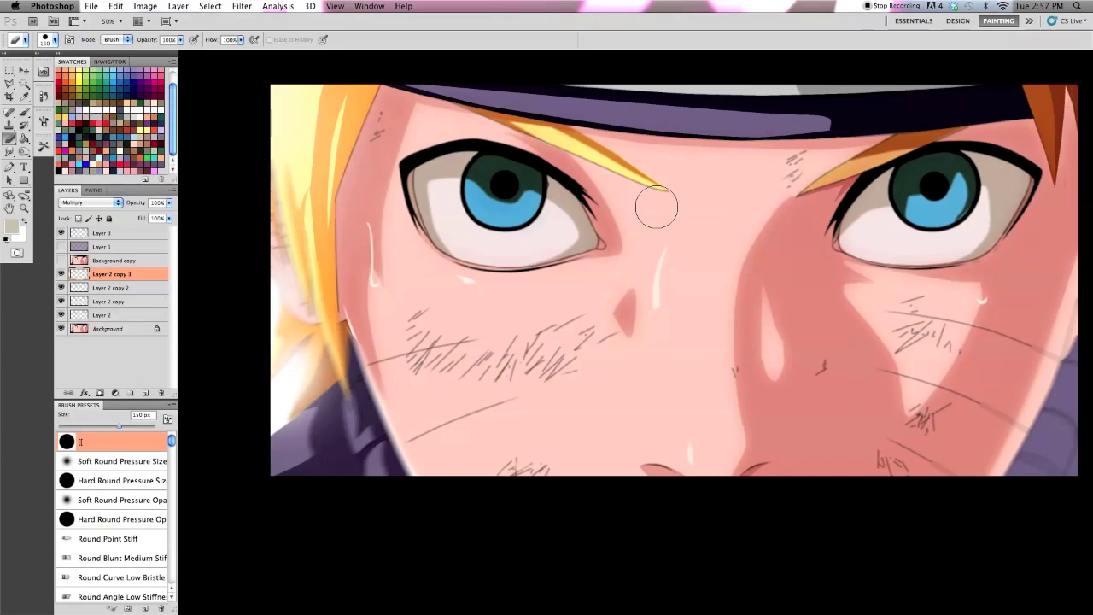
{"action": "left_click", "coordinate": [154, 235]}
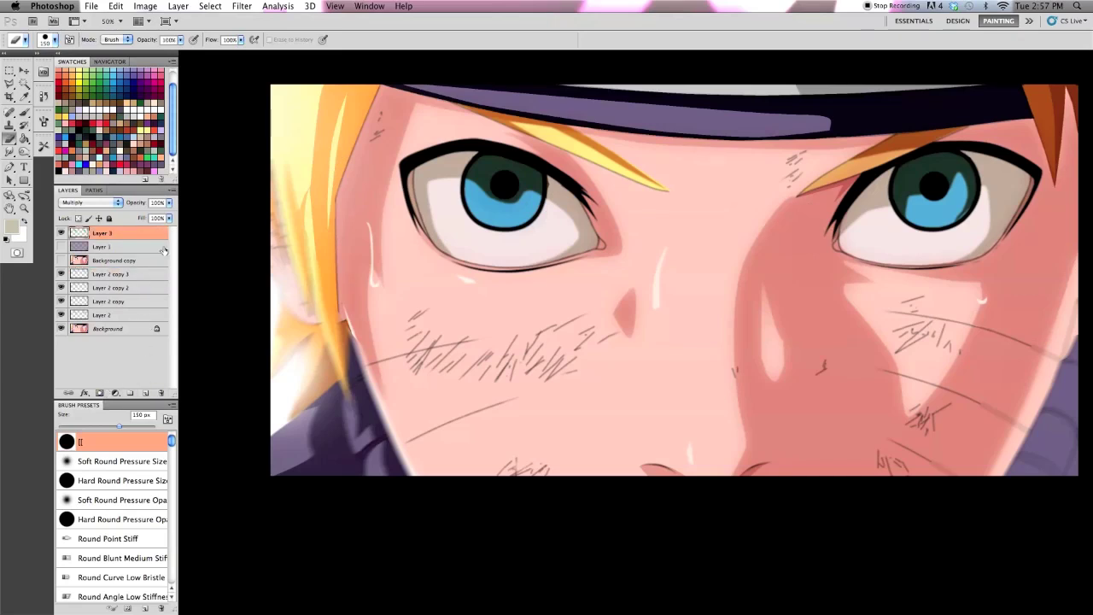
{"action": "left_click", "coordinate": [146, 393]}
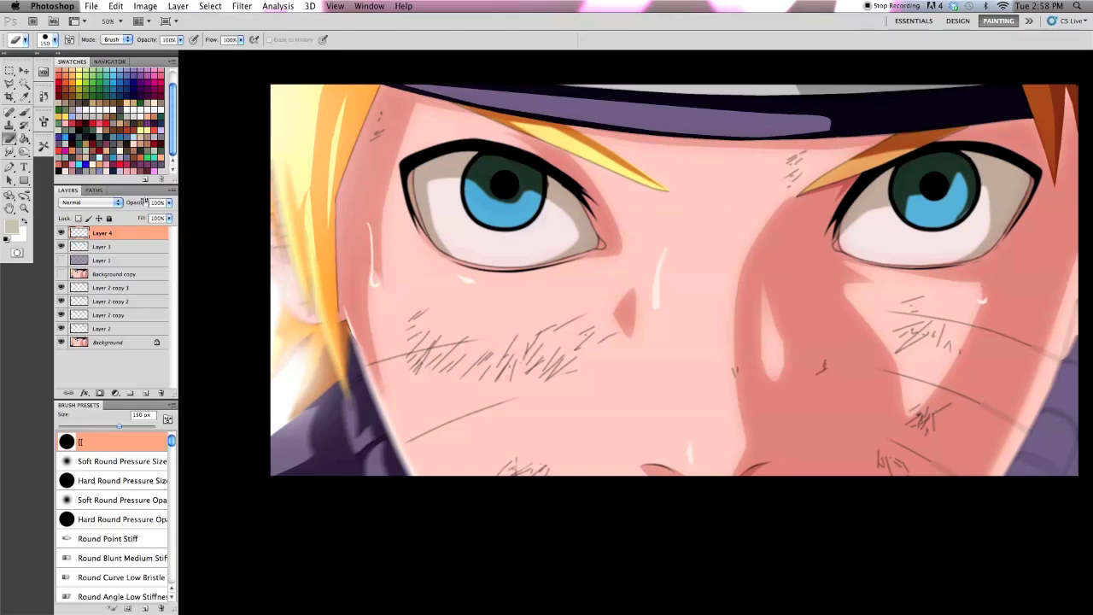
Set the foreground colour to pure white #ffffff and reduce the brush to 90 px
{"action": "left_click", "coordinate": [12, 227]}
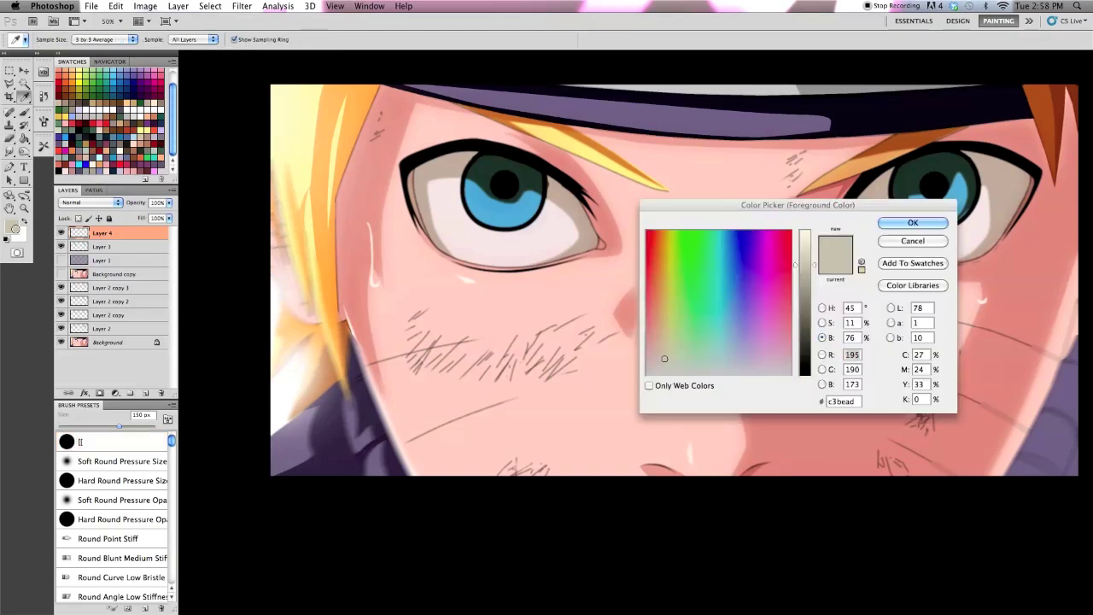
{"action": "left_click_drag", "start_coordinate": [807, 246], "coordinate": [807, 231]}
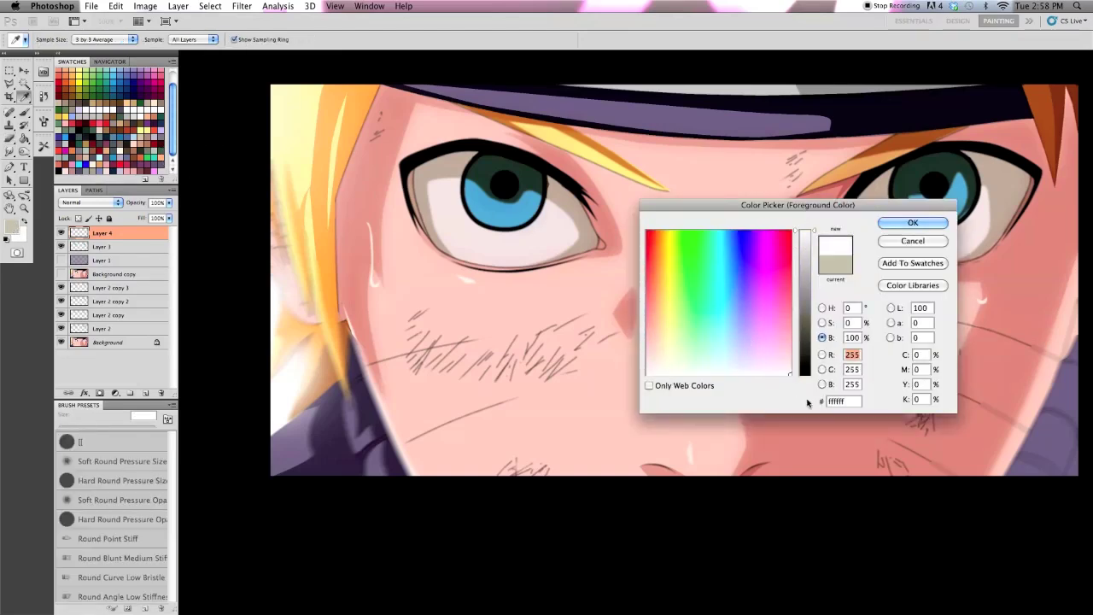
{"action": "key", "text": "Return"}
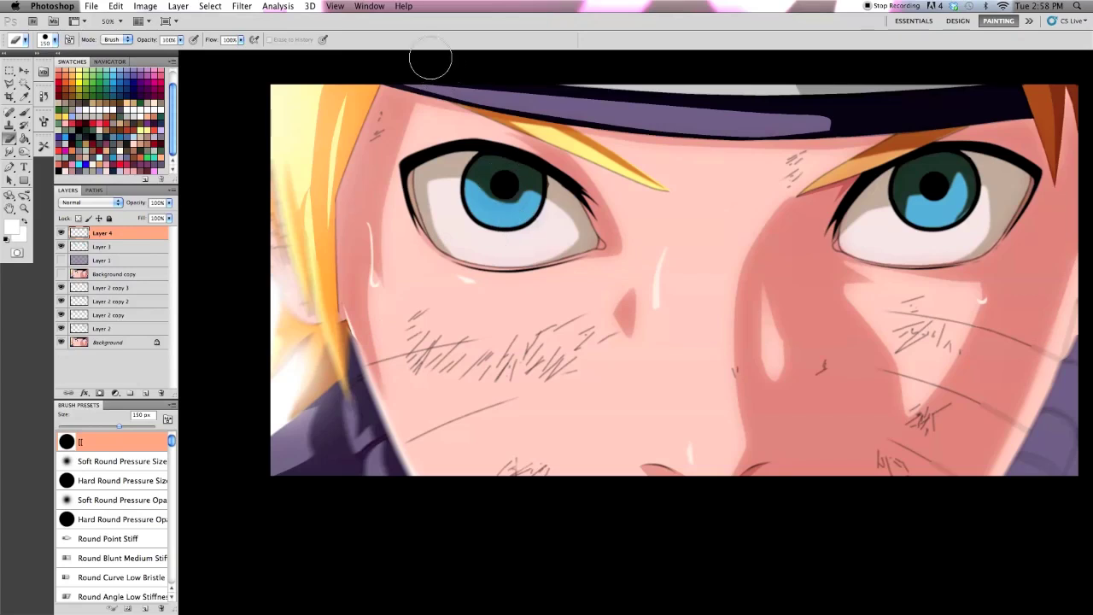
{"action": "key", "text": "bracketleft"}
{"action": "key", "text": "bracketleft"}
{"action": "key", "text": "bracketleft"}
{"action": "key", "text": "bracketleft"}
Stamp a 90 px white catchlight dot on the upper left of each iris
{"action": "left_click", "coordinate": [24, 111]}
{"action": "key", "text": "bracketleft"}
{"action": "key", "text": "bracketleft"}
{"action": "key", "text": "bracketleft"}
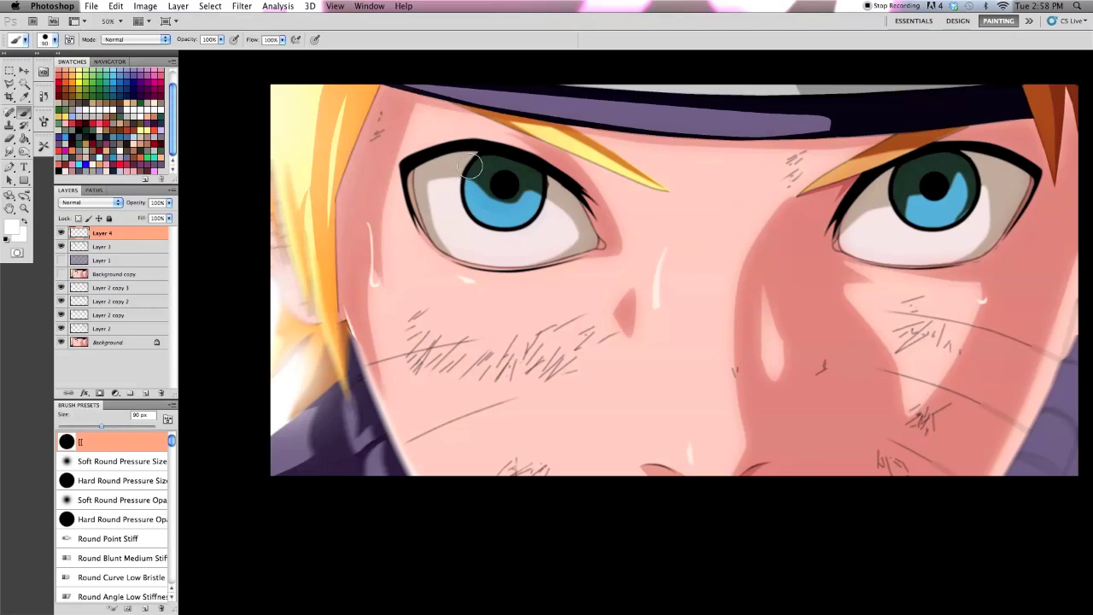
{"action": "left_click", "coordinate": [469, 165]}
{"action": "key", "text": "bracketleft"}
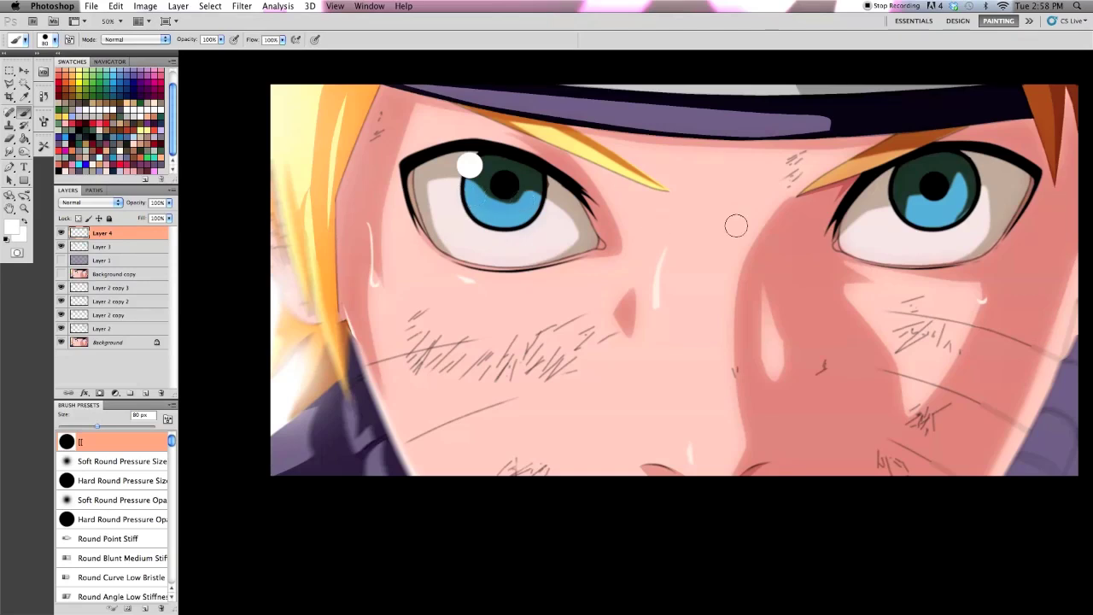
{"action": "key", "text": "bracketright"}
{"action": "left_click", "coordinate": [894, 180]}
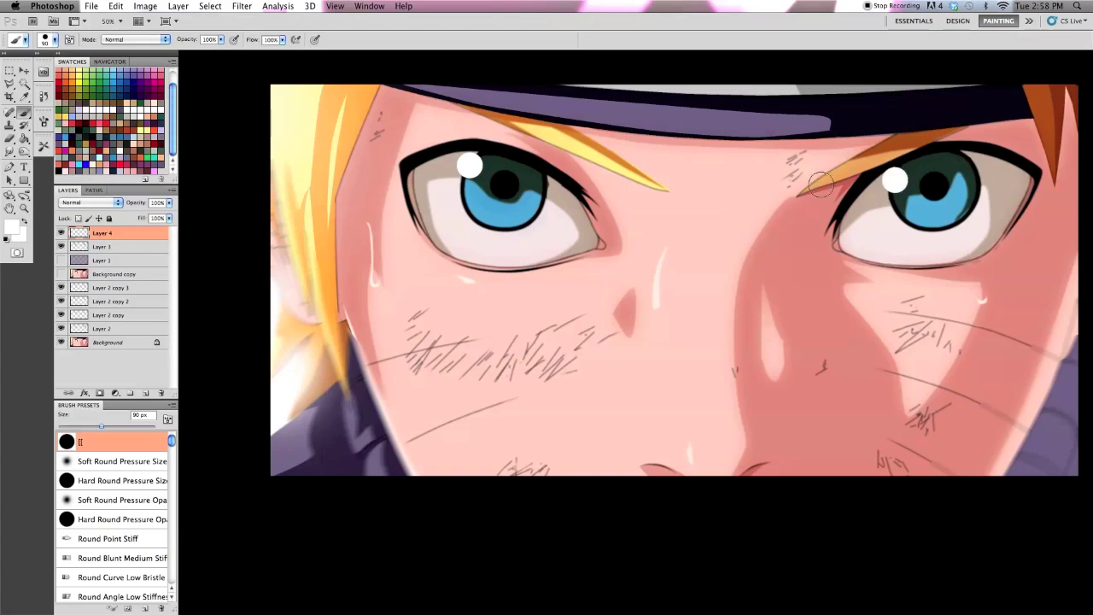
{"action": "key", "text": "bracketleft"}
{"action": "key", "text": "bracketleft"}
{"action": "key", "text": "bracketleft"}
{"action": "left_click", "coordinate": [7, 169]}
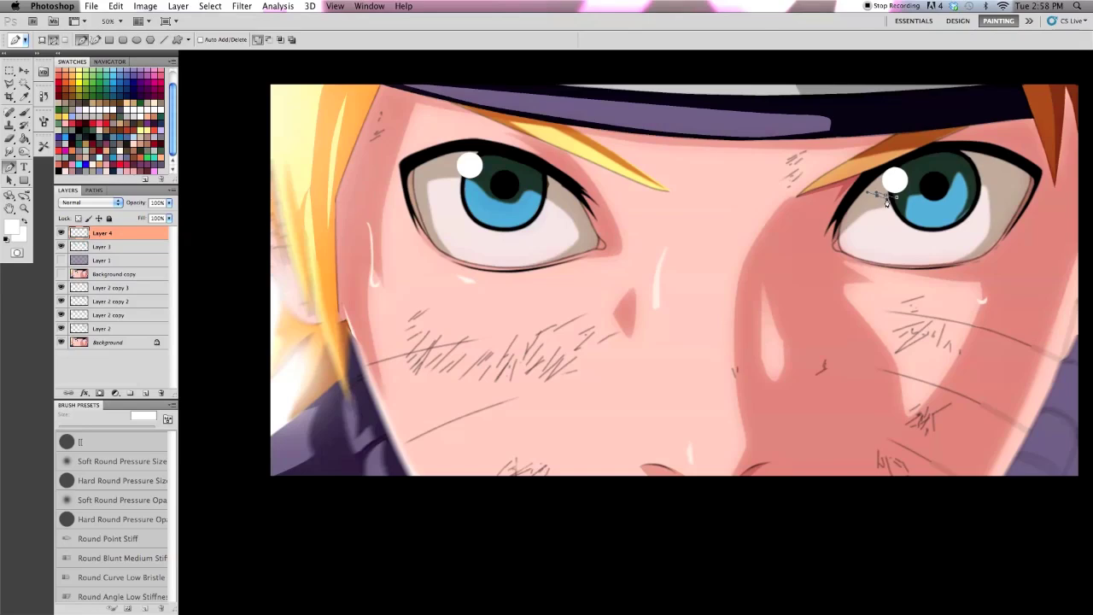
Turn the small curved path under the right eye's catchlight into a selection and fill it white
{"action": "right_click", "coordinate": [898, 198]}
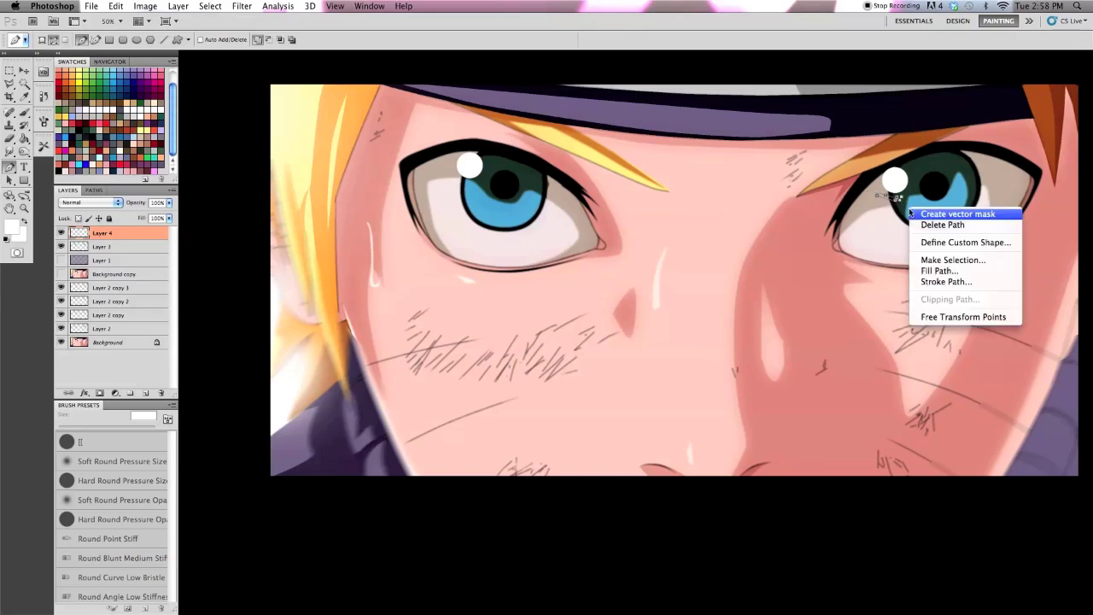
{"action": "left_click", "coordinate": [944, 261]}
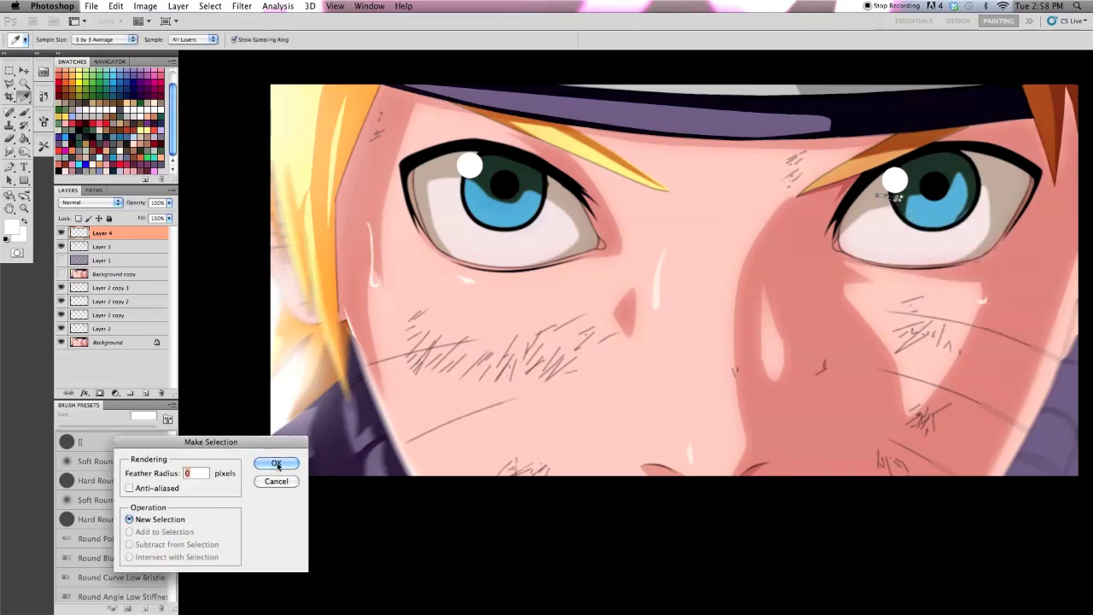
{"action": "left_click", "coordinate": [277, 462]}
{"action": "left_click", "coordinate": [21, 137]}
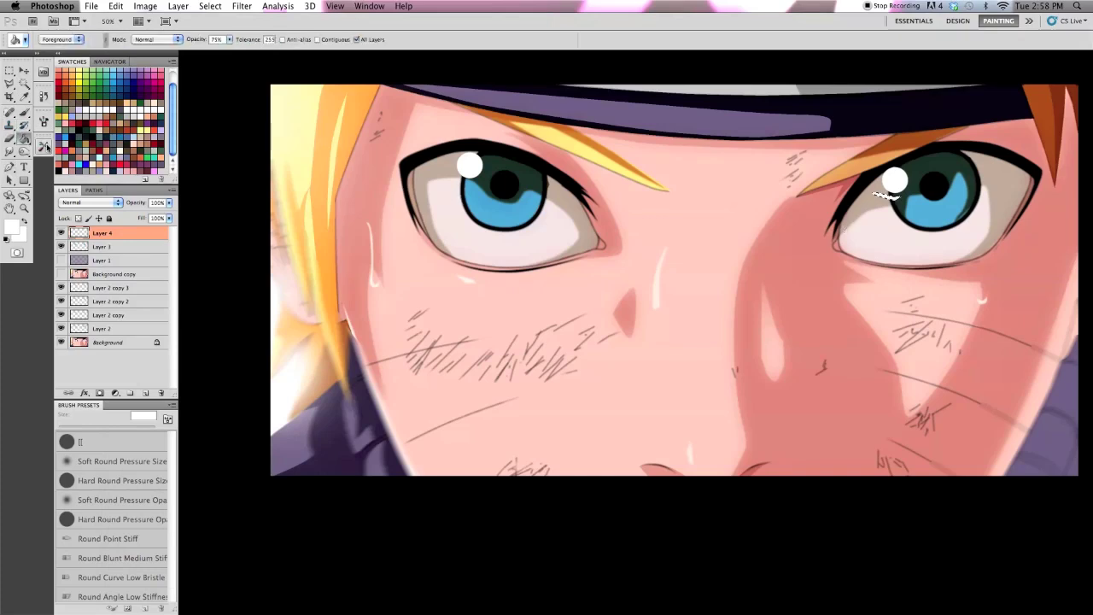
{"action": "left_click", "coordinate": [9, 167]}
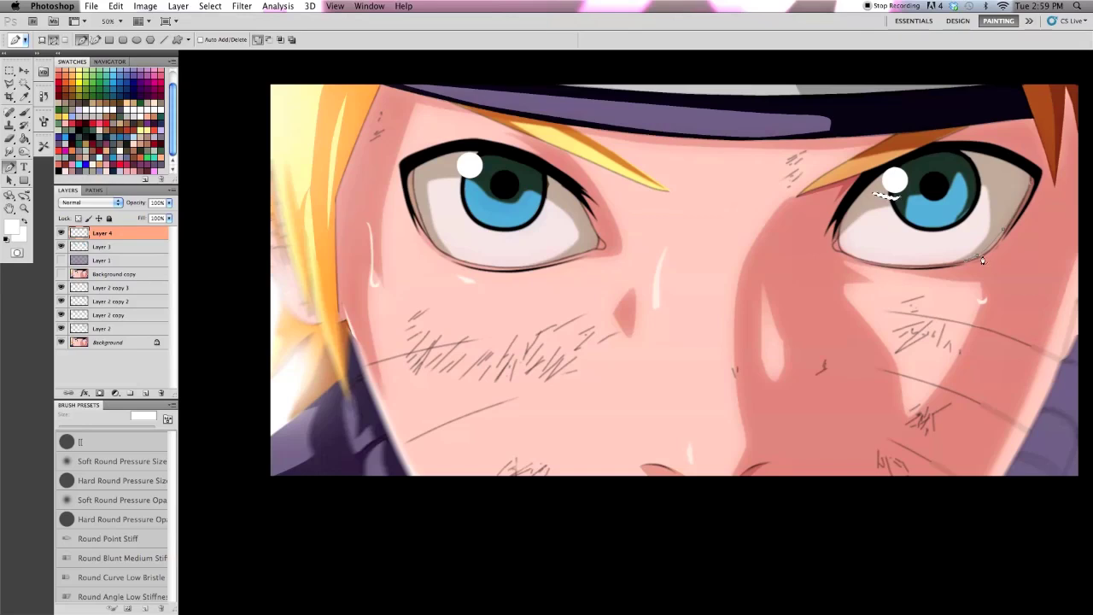
Turn the path along the right eye's lower outer edge into a selection and fill it white
{"action": "right_click", "coordinate": [1011, 216]}
{"action": "left_click", "coordinate": [1027, 266]}
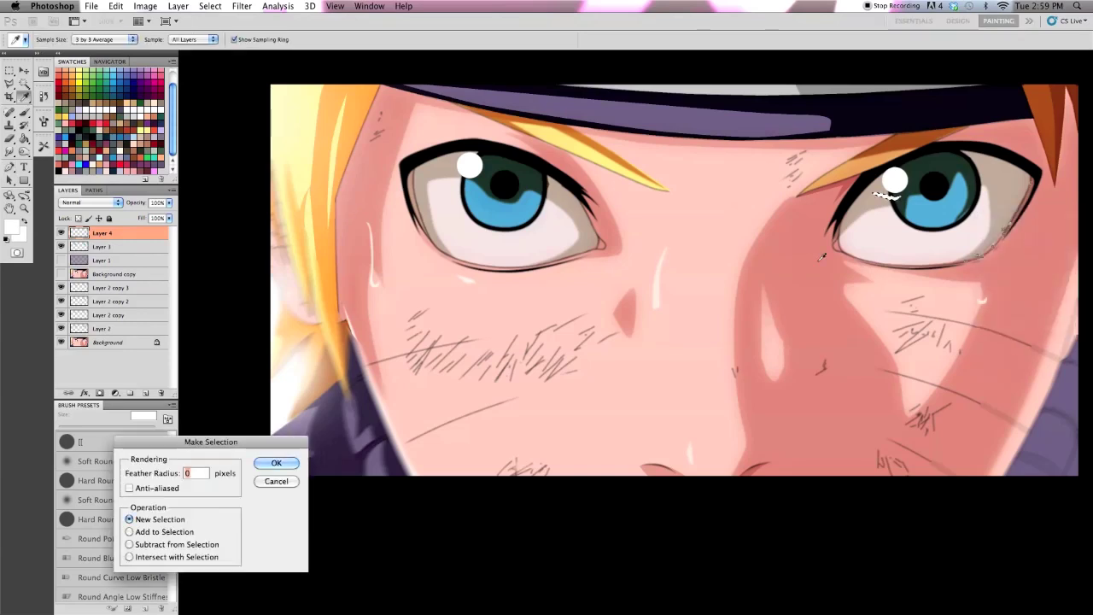
{"action": "left_click", "coordinate": [271, 459]}
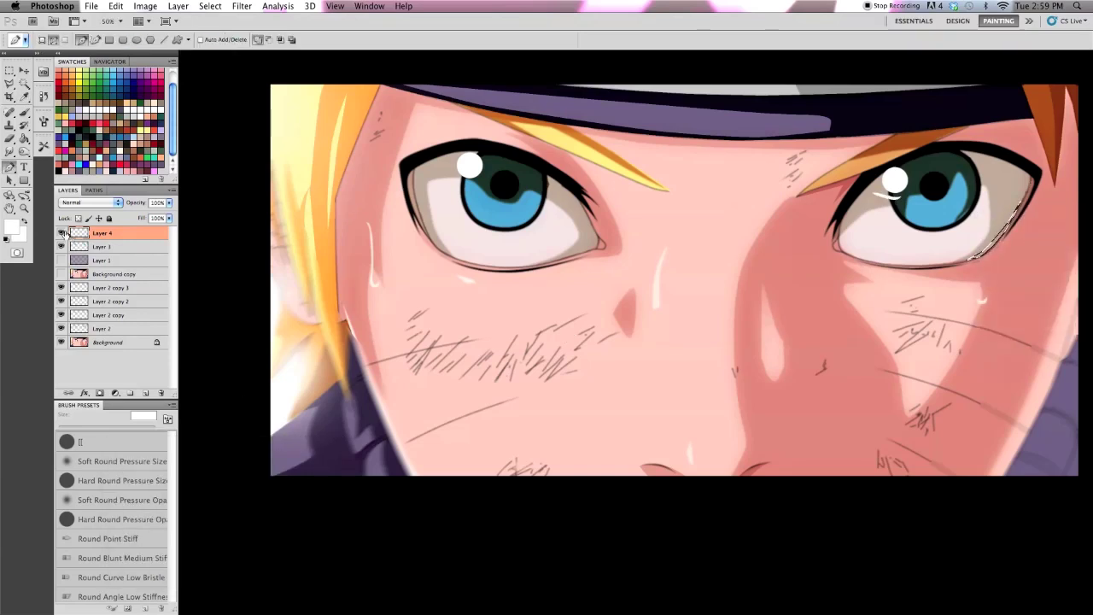
{"action": "left_click", "coordinate": [24, 138]}
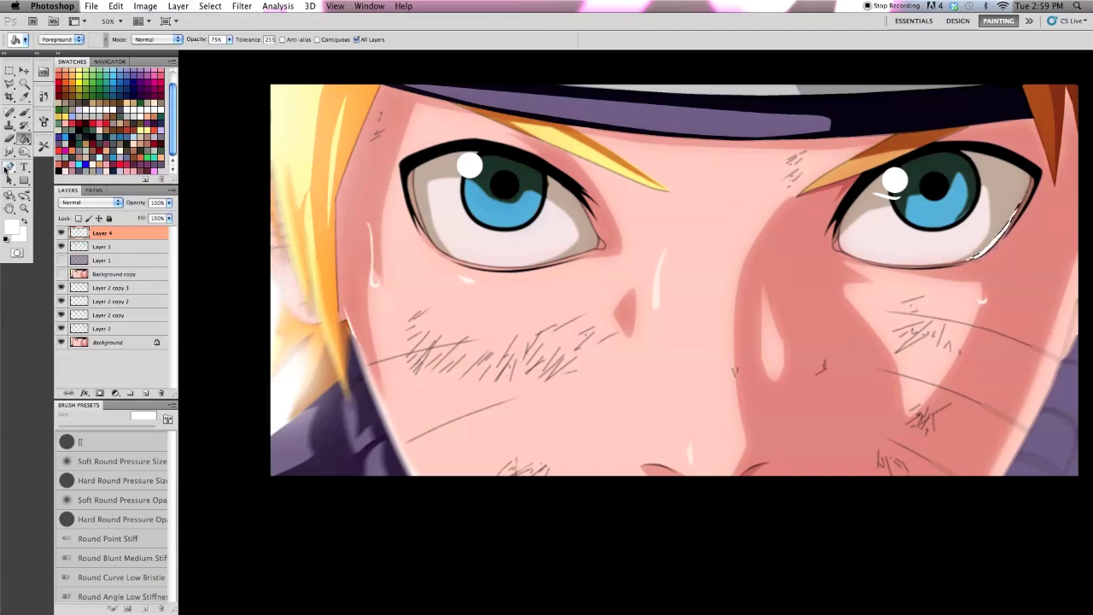
{"action": "left_click", "coordinate": [9, 167]}
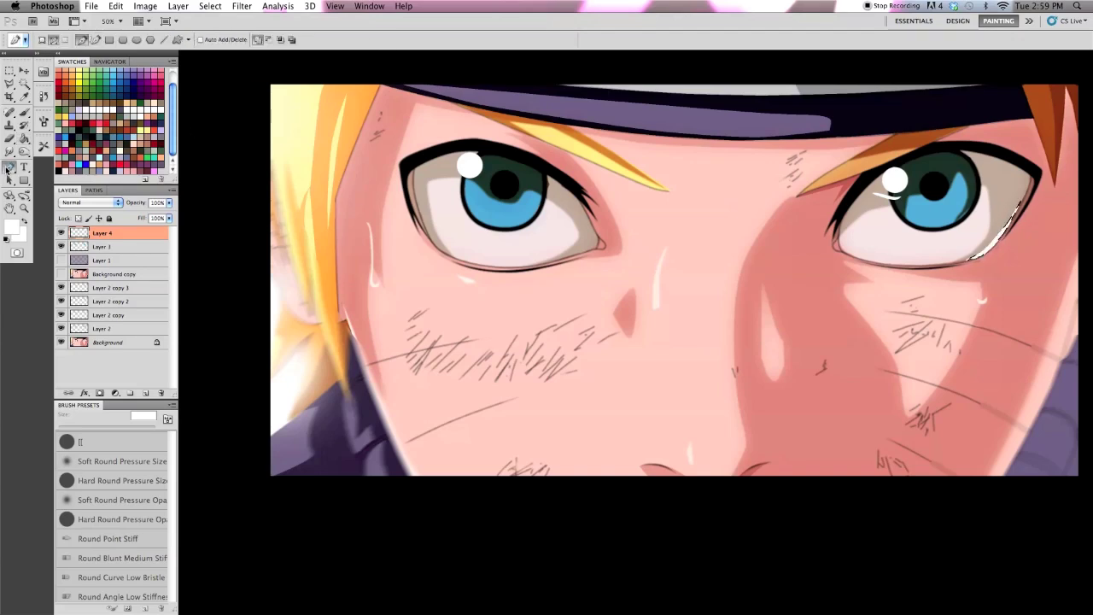
Convert the first path on the left eye's rim into a selection and fill it white
{"action": "left_click", "coordinate": [535, 220]}
{"action": "right_click", "coordinate": [534, 231]}
{"action": "left_click", "coordinate": [568, 284]}
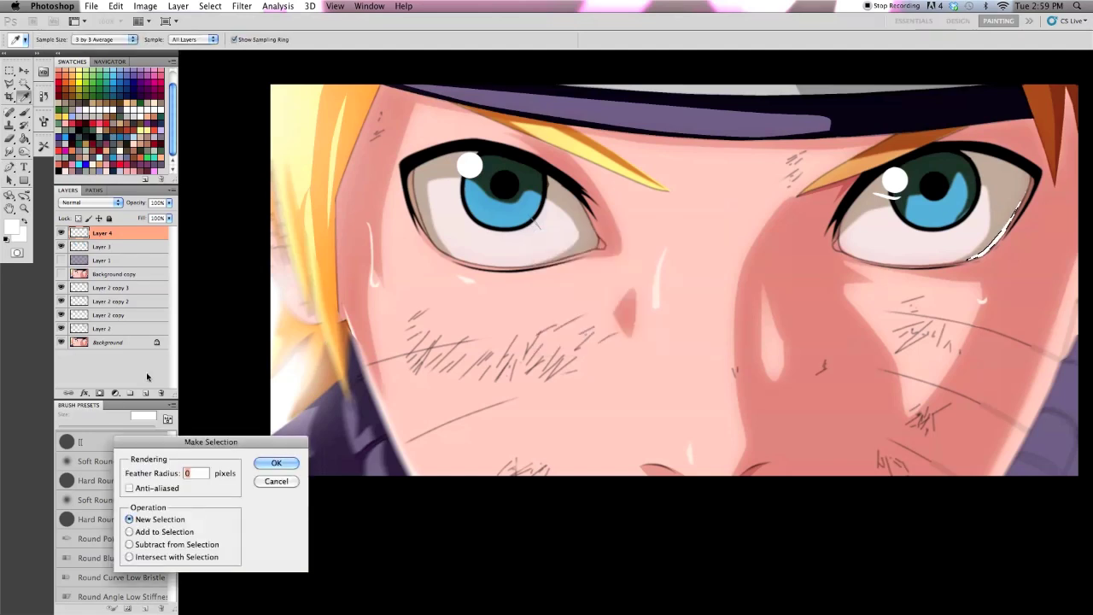
{"action": "left_click", "coordinate": [282, 457]}
{"action": "left_click", "coordinate": [24, 139]}
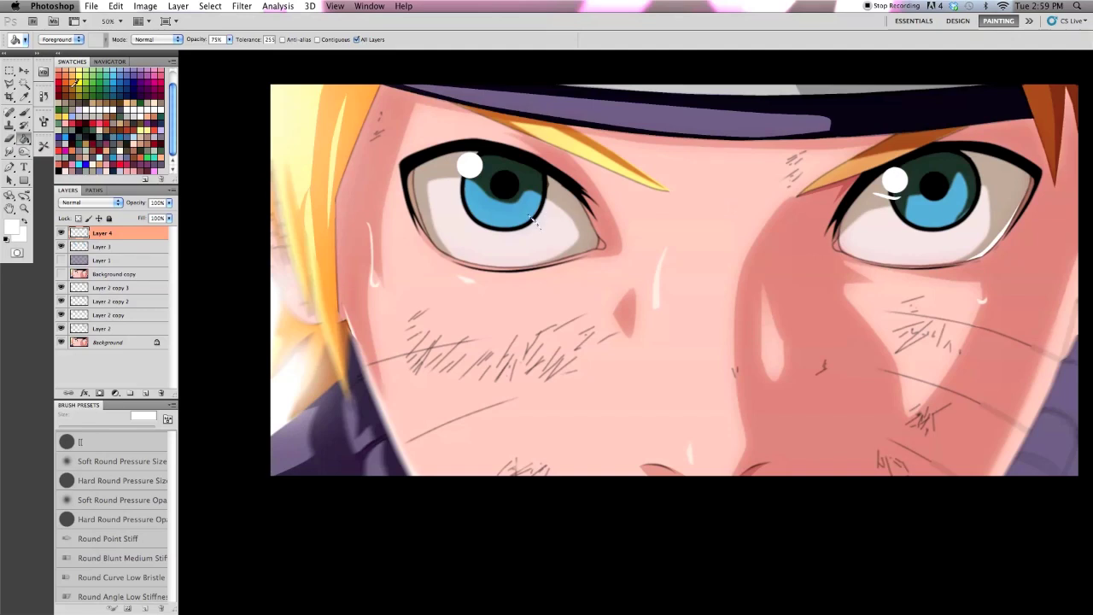
{"action": "left_click", "coordinate": [12, 168]}
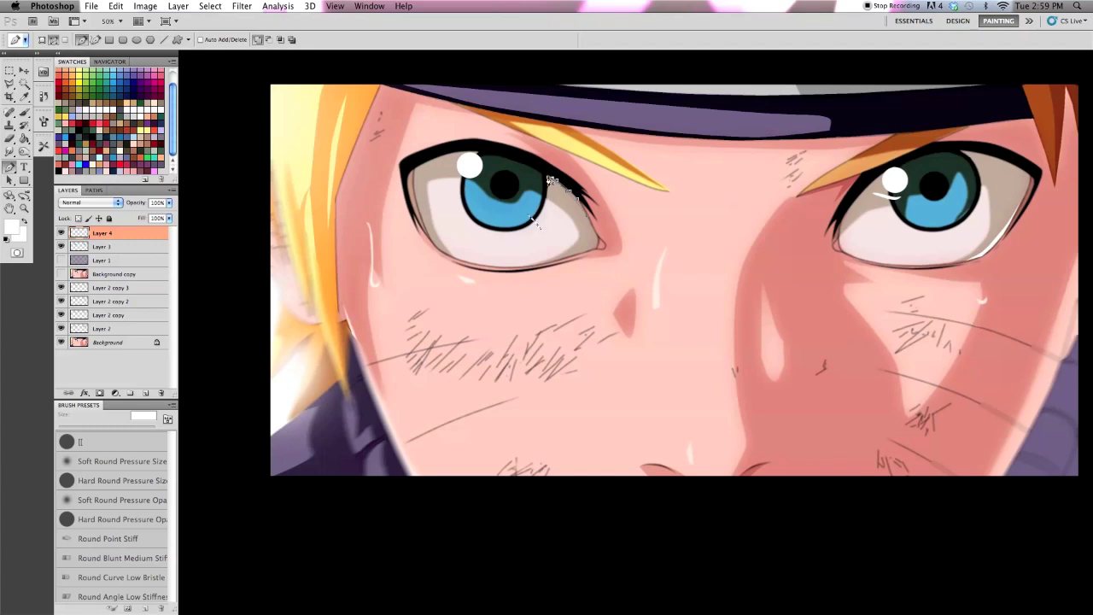
Fill a second upper-rim path on the left eye with white, then deselect
{"action": "right_click", "coordinate": [551, 181]}
{"action": "left_click", "coordinate": [600, 243]}
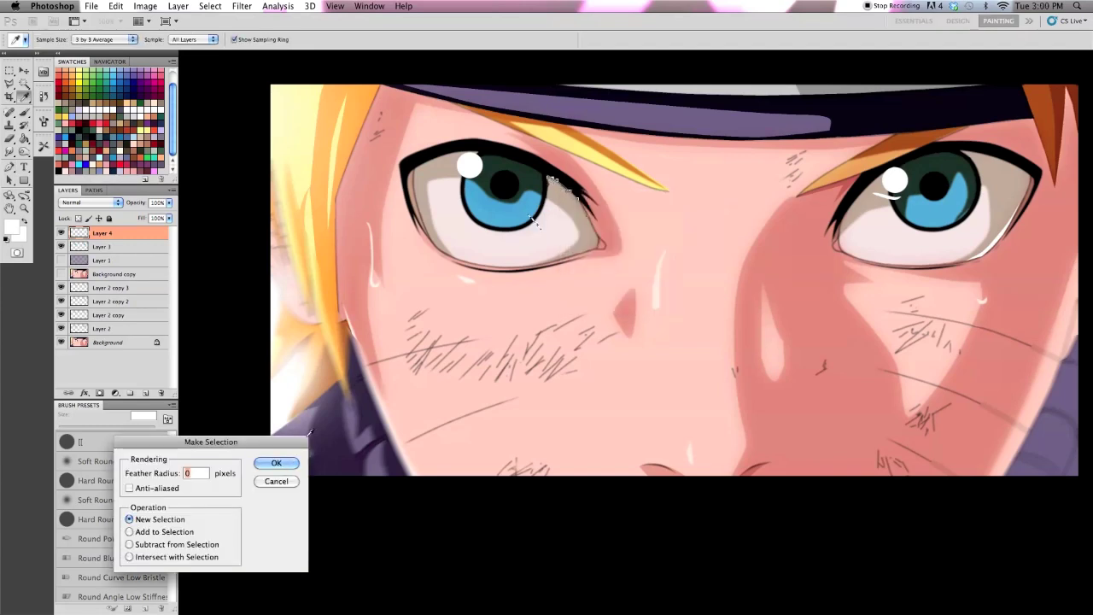
{"action": "left_click", "coordinate": [276, 462]}
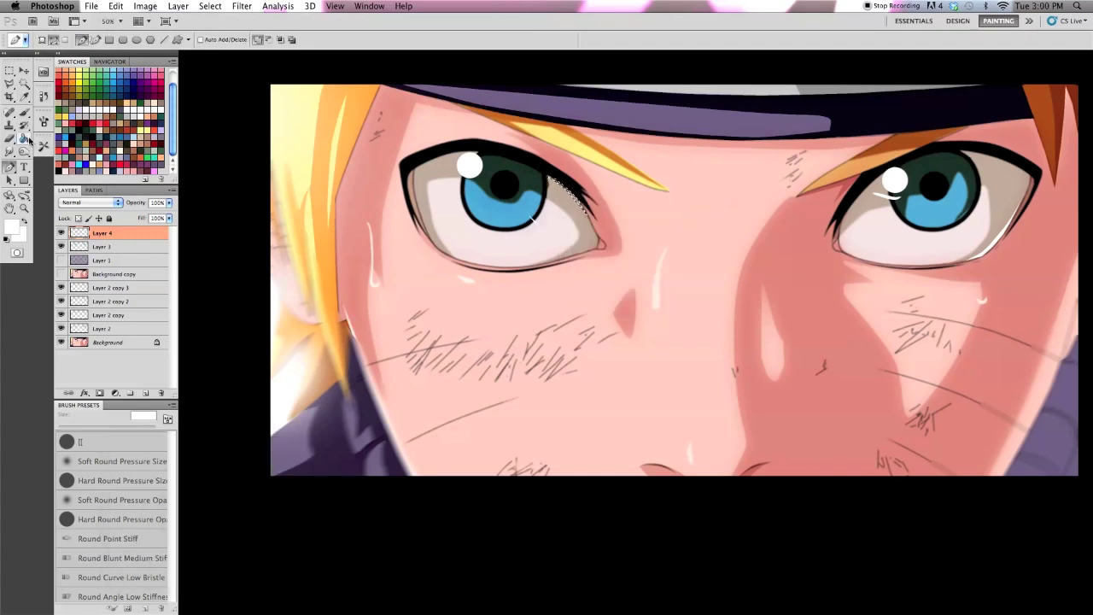
{"action": "left_click", "coordinate": [26, 138]}
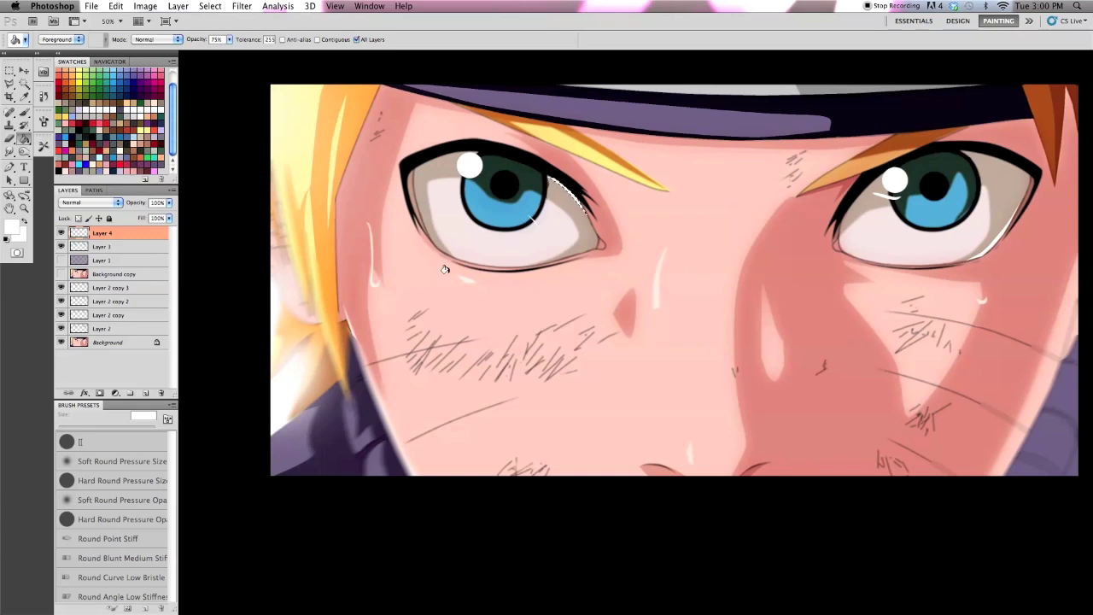
{"action": "left_click", "coordinate": [8, 83]}
{"action": "right_click", "coordinate": [627, 211]}
{"action": "left_click", "coordinate": [651, 216]}
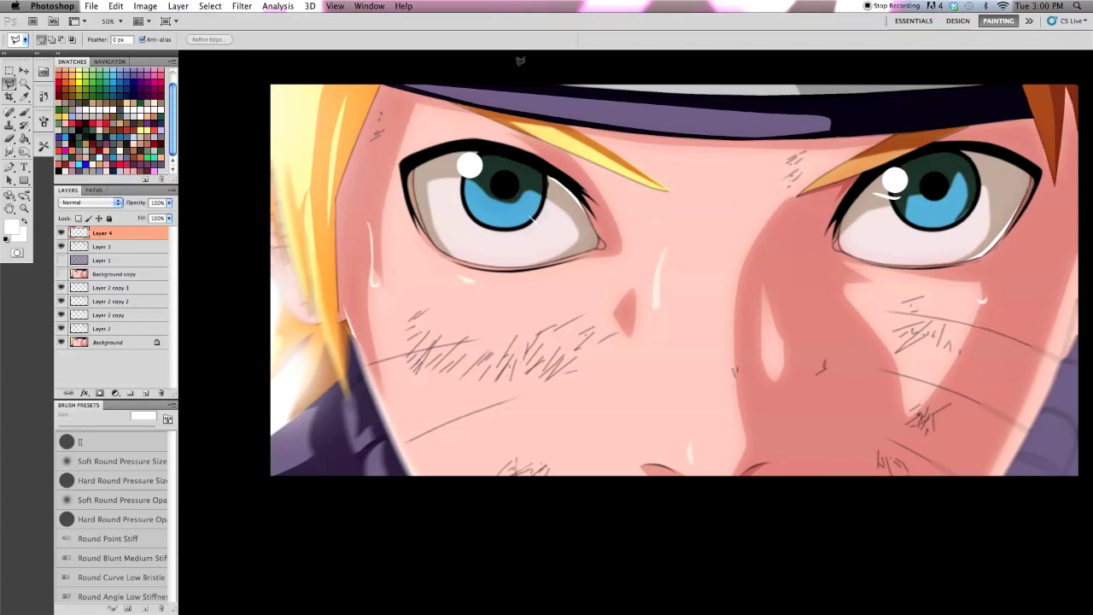
Lasso a small streak in the lower right of the right iris, fill it white, and deselect
{"action": "left_click_drag", "start_coordinate": [964, 229], "coordinate": [973, 213]}
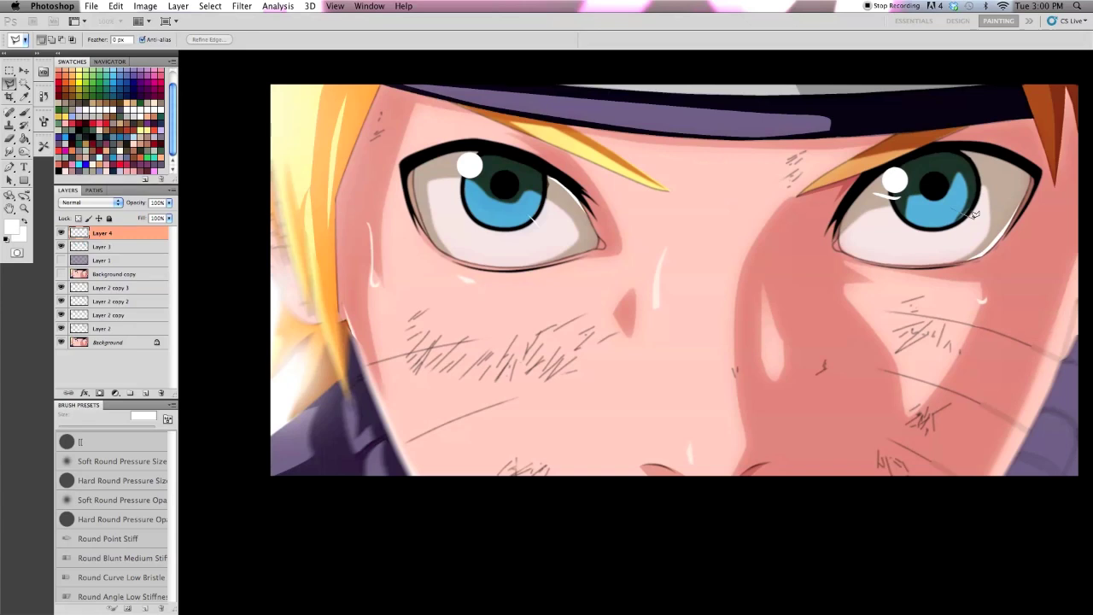
{"action": "left_click_drag", "start_coordinate": [976, 217], "coordinate": [961, 203]}
{"action": "left_click", "coordinate": [22, 142]}
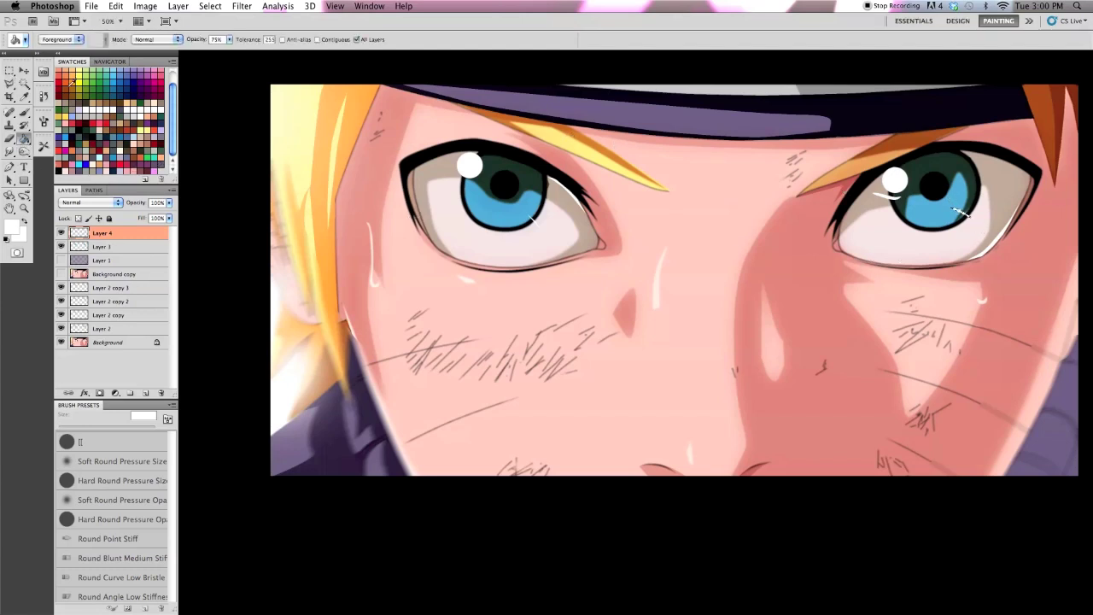
{"action": "left_click", "coordinate": [8, 82]}
{"action": "right_click", "coordinate": [549, 198]}
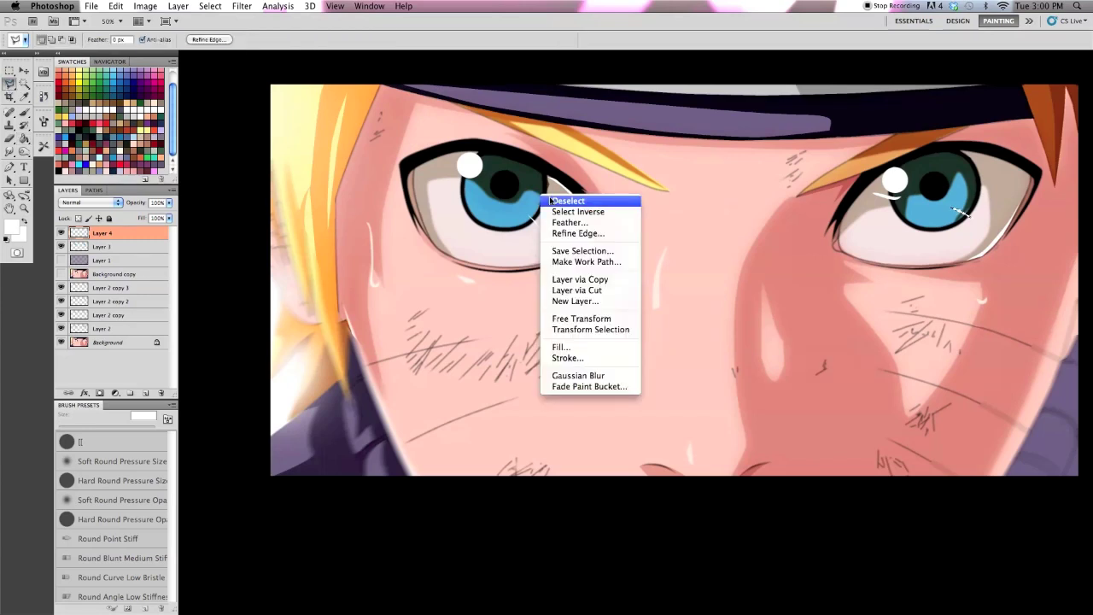
{"action": "left_click", "coordinate": [555, 201]}
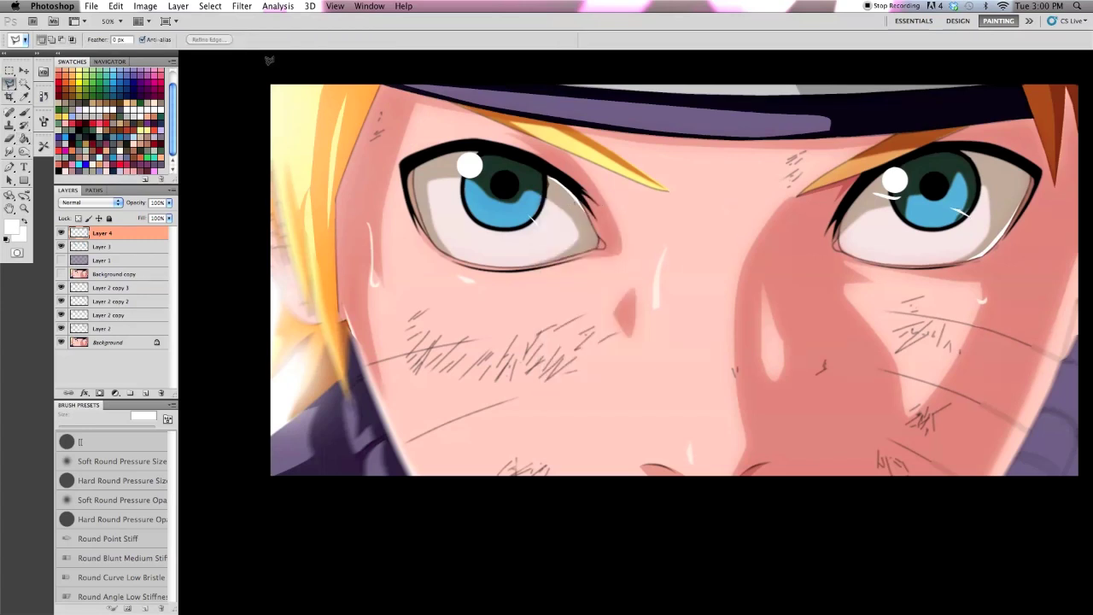
{"action": "left_click", "coordinate": [84, 393]}
Add an Outer Glow to Layer 4 at 100% opacity with a cyan glow colour
{"action": "left_click", "coordinate": [114, 442]}
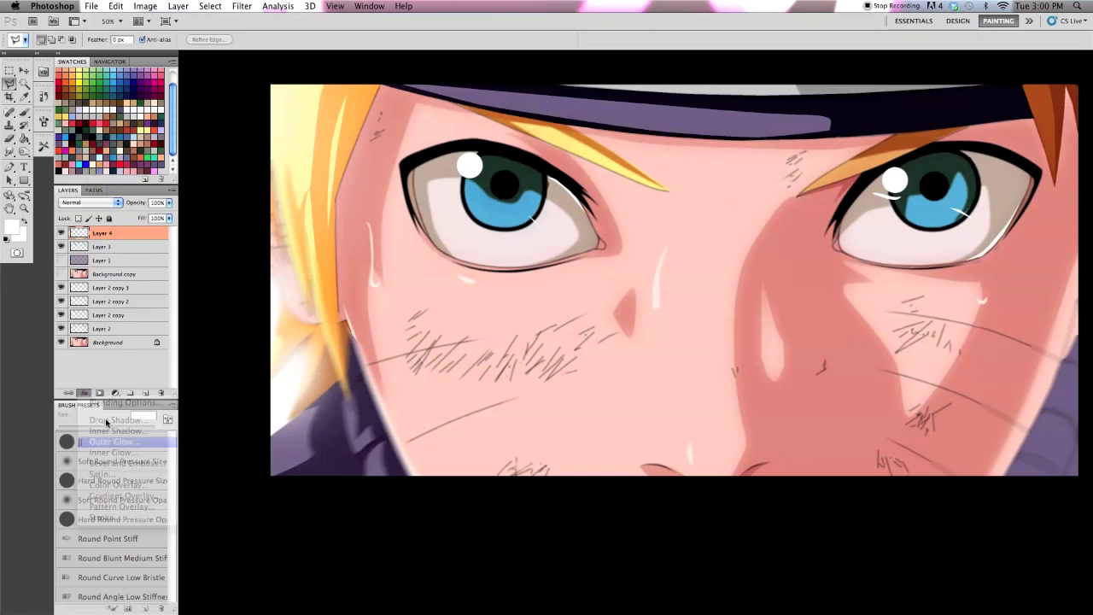
{"action": "left_click_drag", "start_coordinate": [179, 158], "coordinate": [192, 159]}
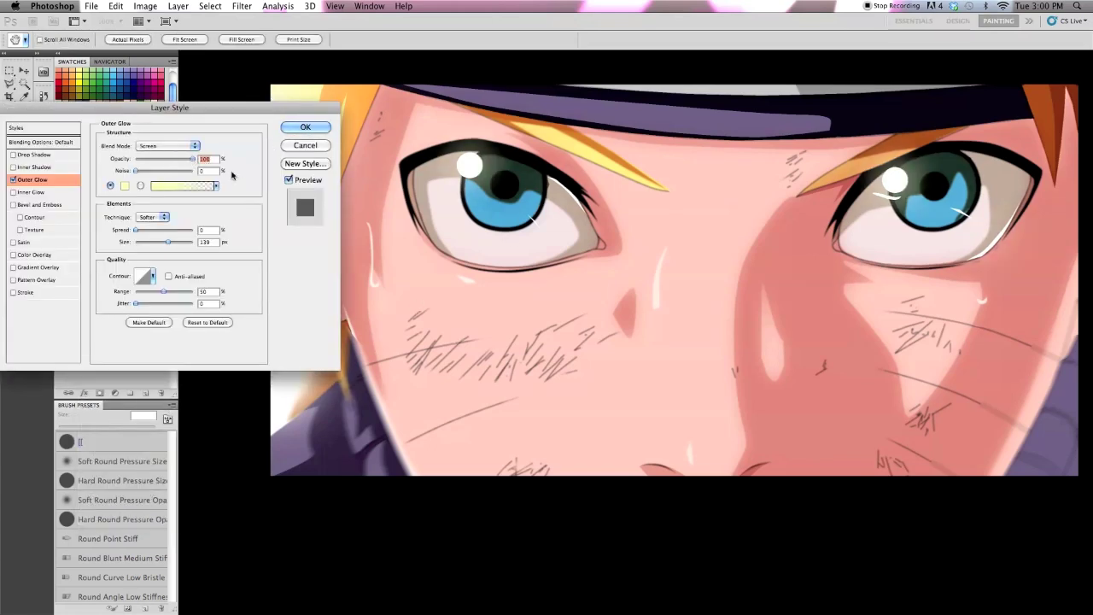
{"action": "left_click", "coordinate": [123, 186]}
{"action": "left_click", "coordinate": [488, 224]}
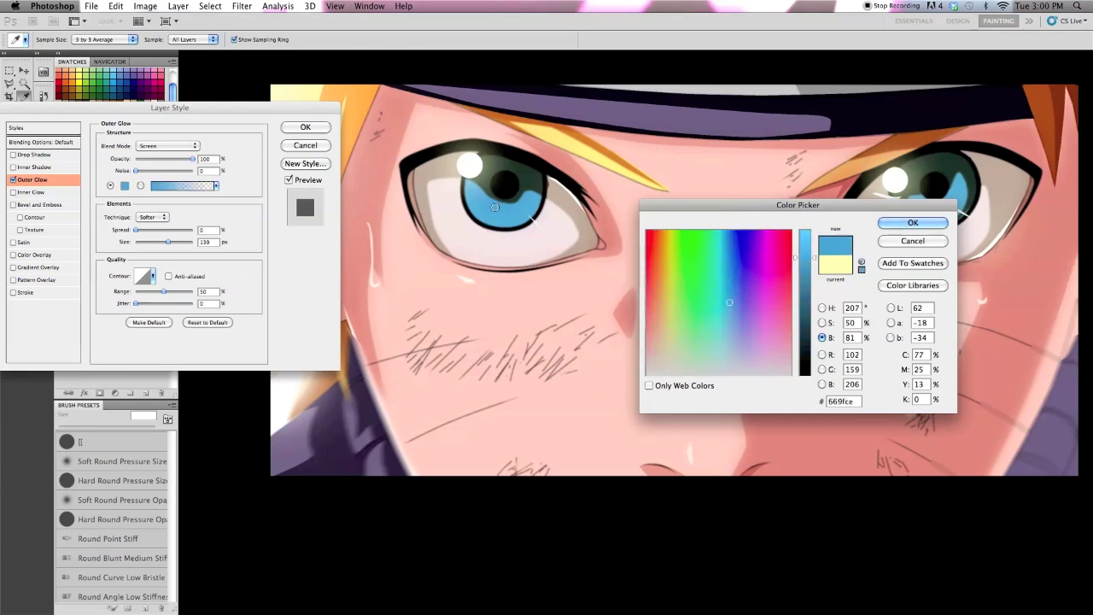
{"action": "left_click_drag", "start_coordinate": [805, 258], "coordinate": [805, 229]}
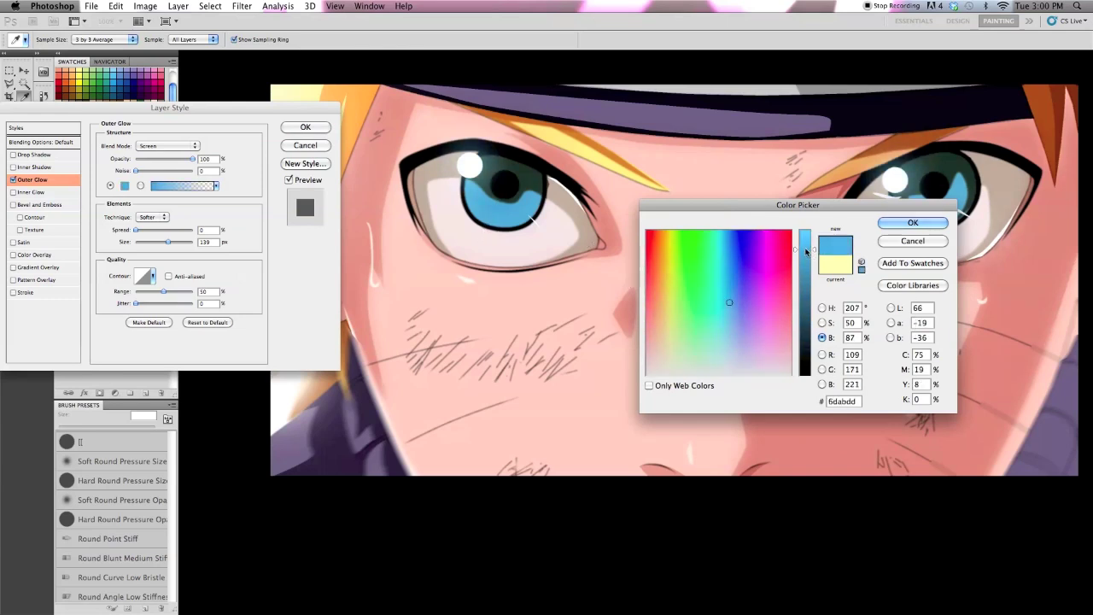
{"action": "left_click", "coordinate": [722, 303]}
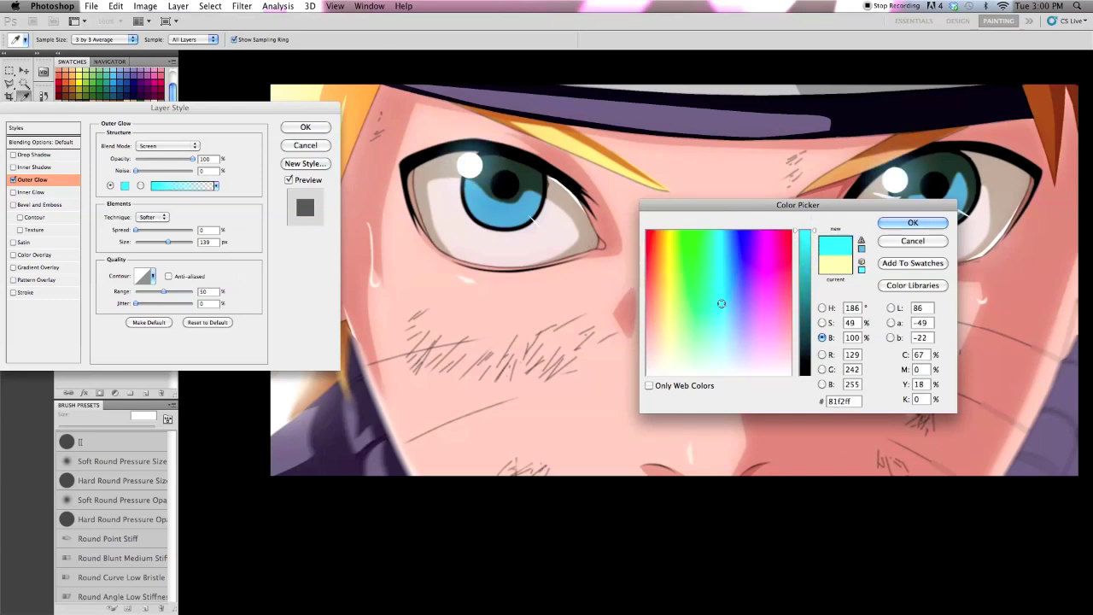
{"action": "left_click", "coordinate": [888, 225]}
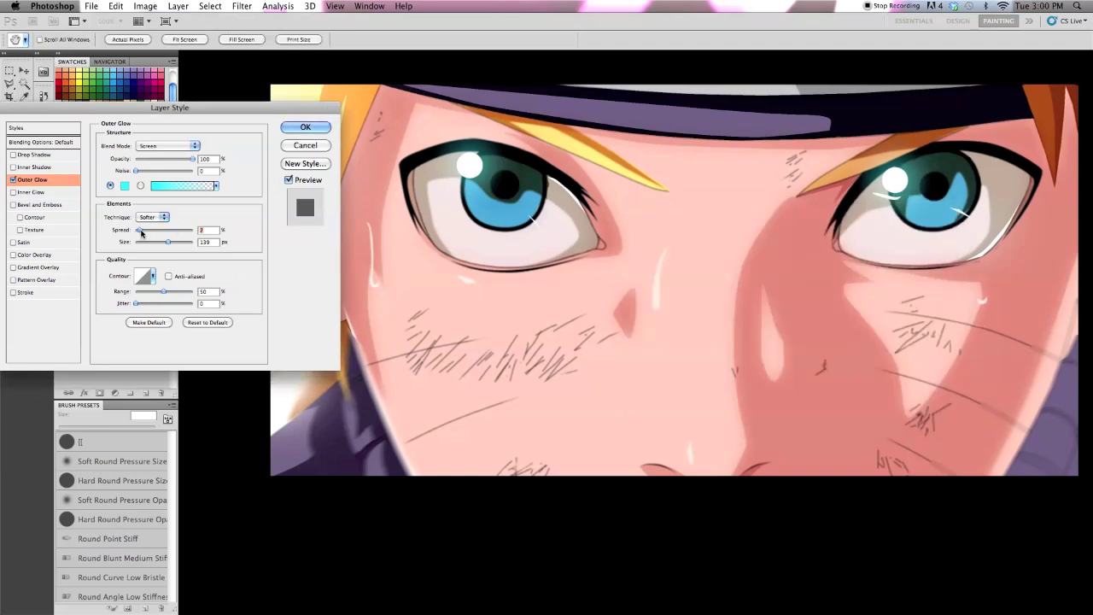
Set glow spread 11 and size 139 px, change to a deeper blue, and apply
{"action": "left_click_drag", "start_coordinate": [139, 232], "coordinate": [144, 231]}
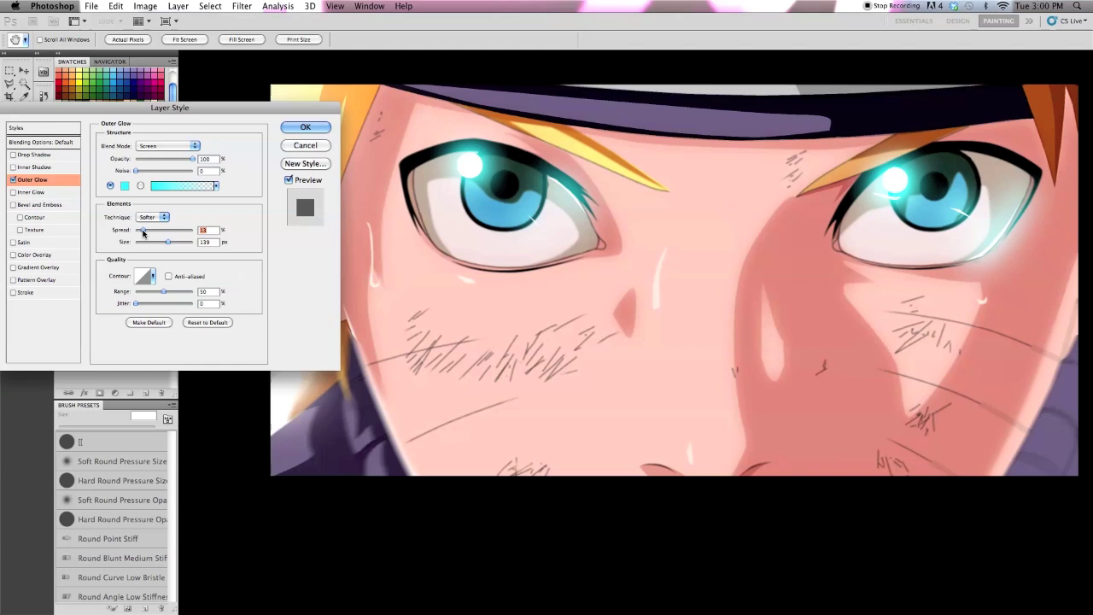
{"action": "left_click_drag", "start_coordinate": [143, 231], "coordinate": [142, 232]}
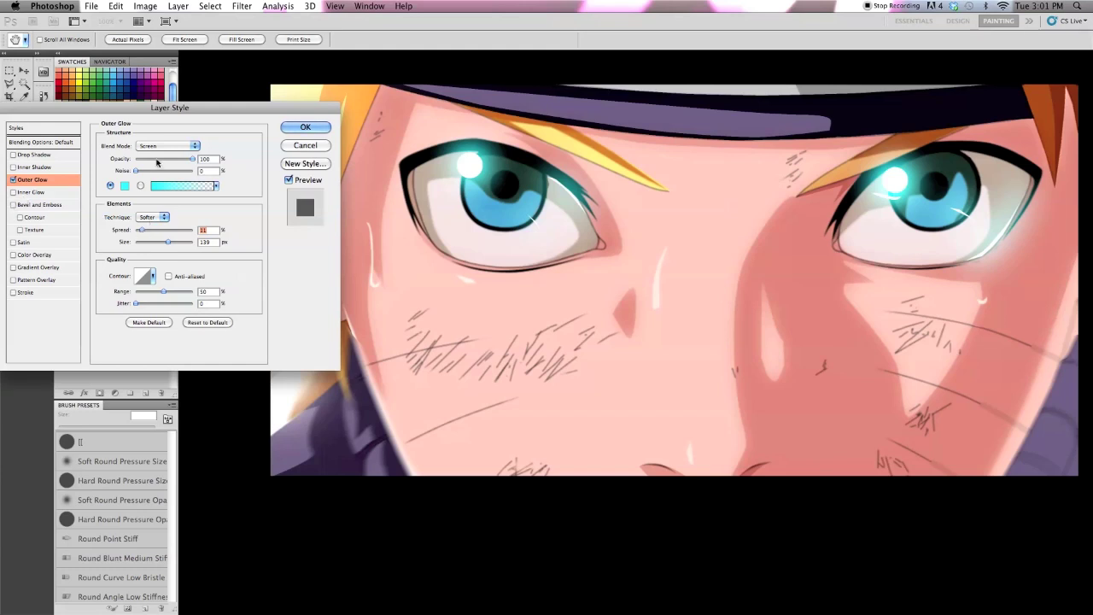
{"action": "left_click", "coordinate": [125, 186]}
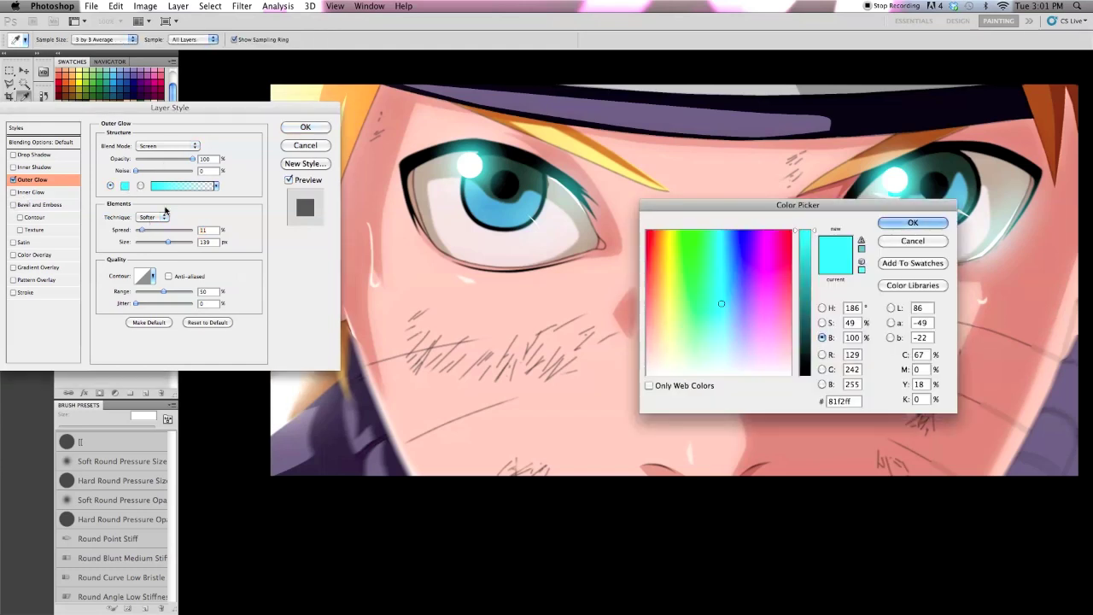
{"action": "left_click", "coordinate": [727, 292]}
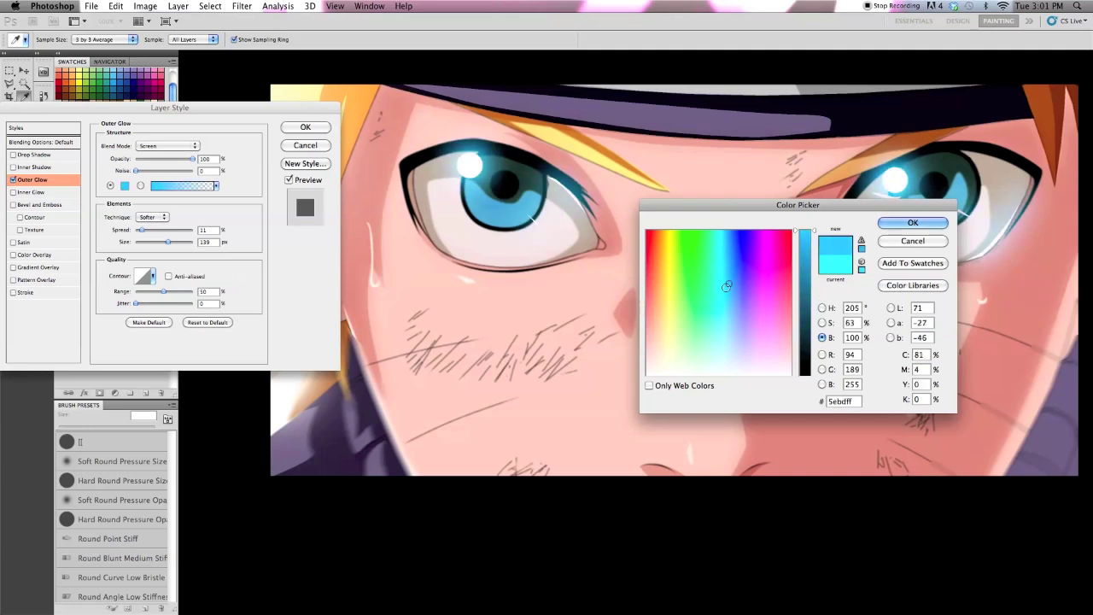
{"action": "left_click", "coordinate": [734, 274]}
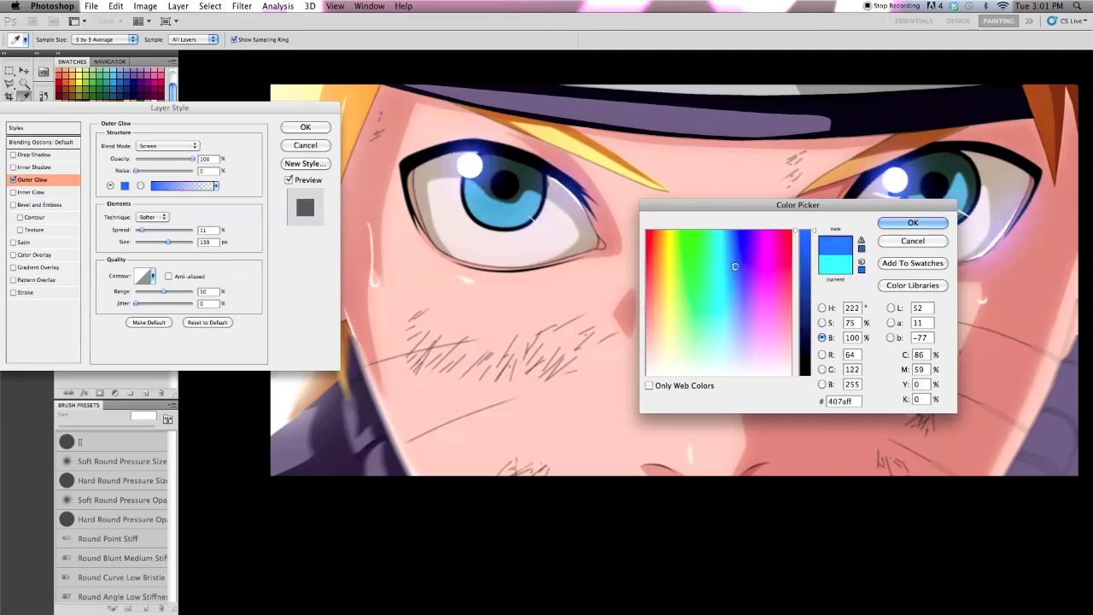
{"action": "left_click", "coordinate": [912, 222]}
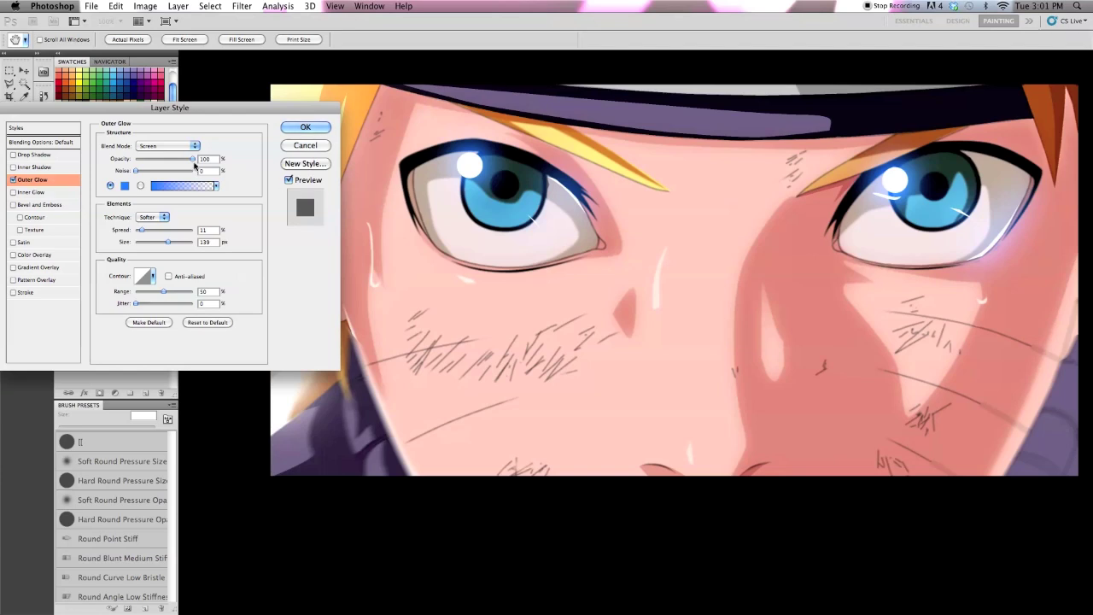
{"action": "left_click", "coordinate": [290, 128]}
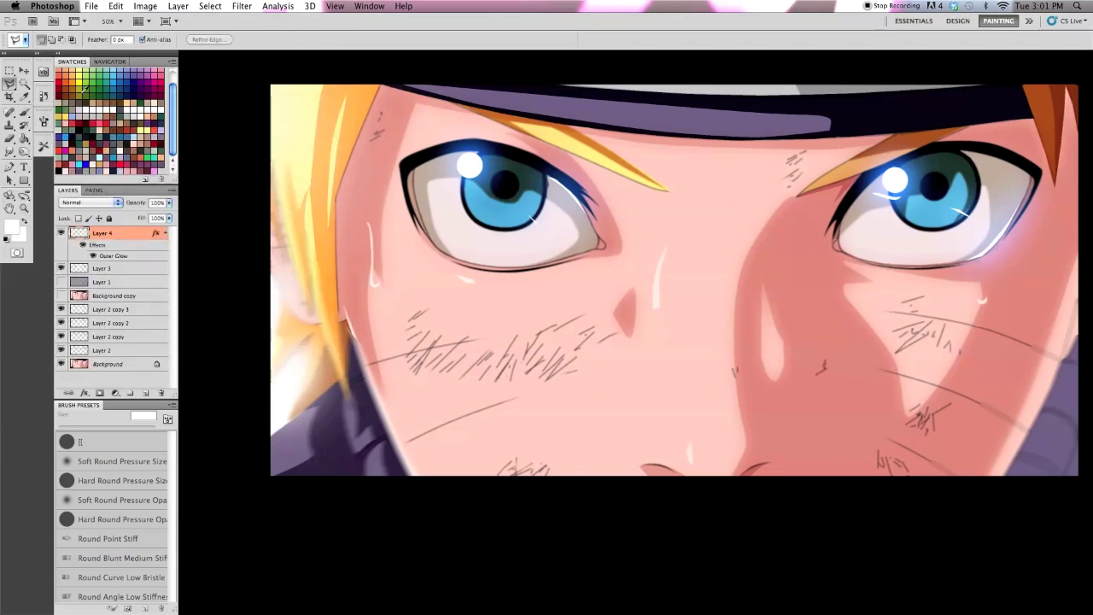
Merge Layer 2 copy 3 down into the layer below
{"action": "scroll", "coordinate": [555, 209], "scroll_direction": "down", "scroll_amount": 2}
{"action": "scroll", "coordinate": [558, 198], "scroll_direction": "up", "scroll_amount": 1}
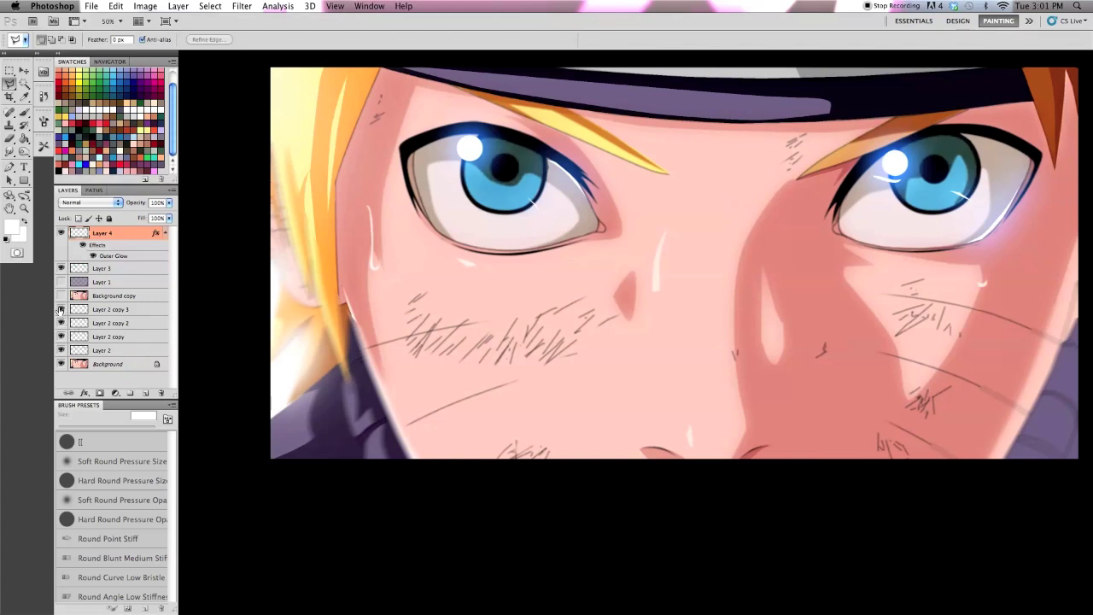
{"action": "right_click", "coordinate": [103, 309]}
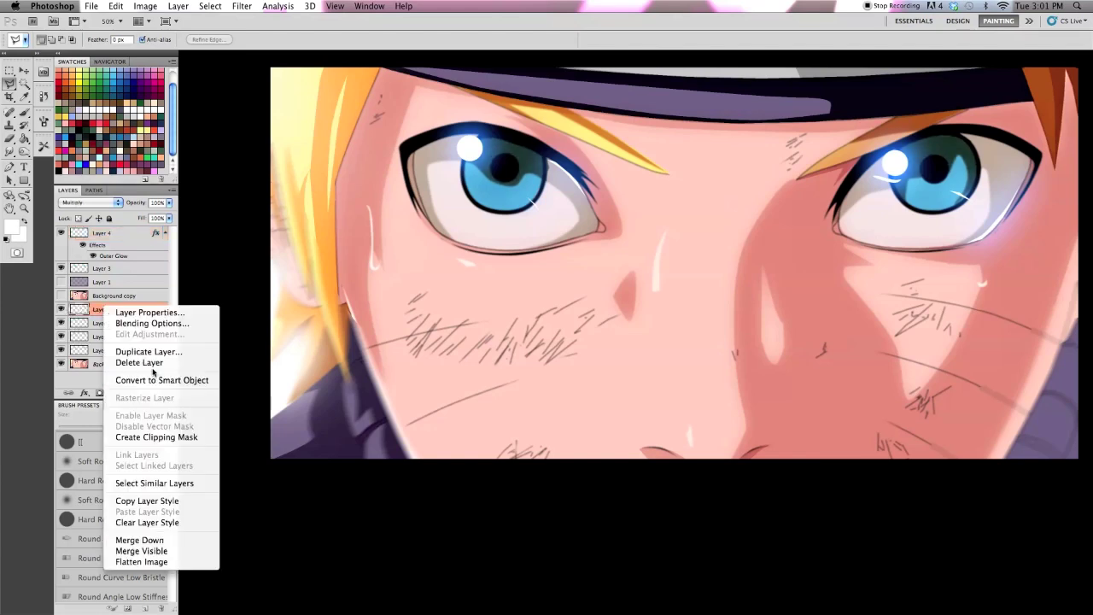
{"action": "left_click", "coordinate": [141, 540]}
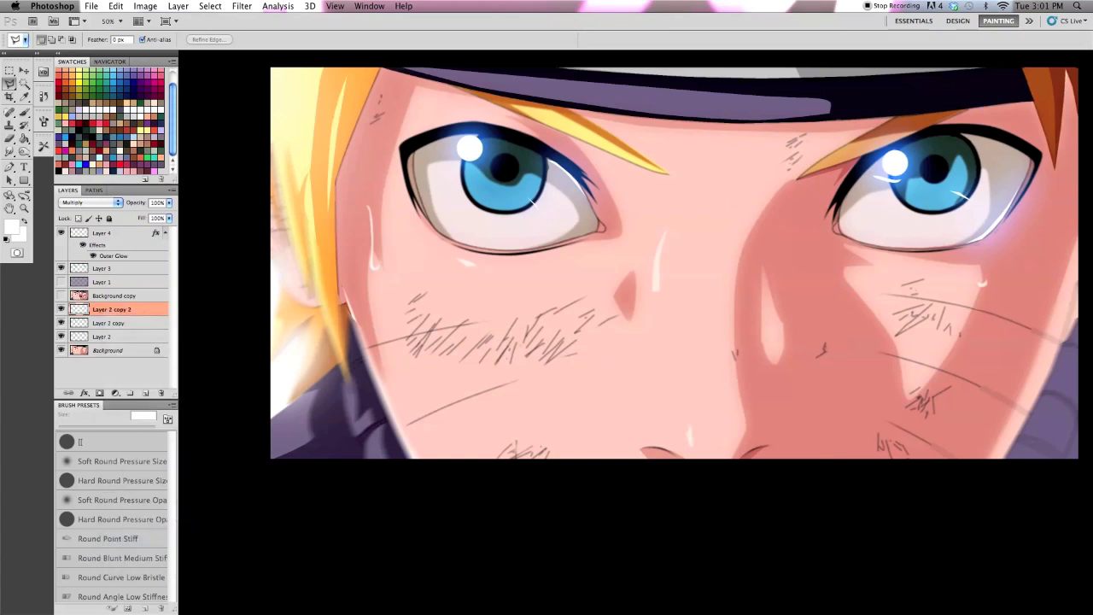
Preview layer visibility, then merge Layer 2 copy 2 down into Layer 2 copy
{"action": "left_click", "coordinate": [61, 324]}
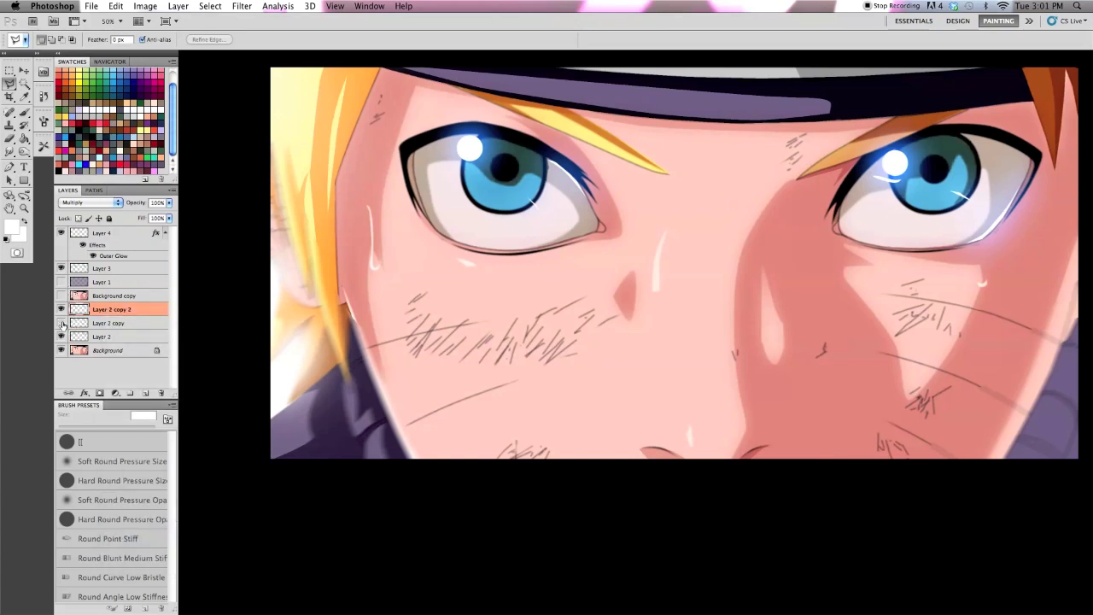
{"action": "left_click", "coordinate": [61, 335]}
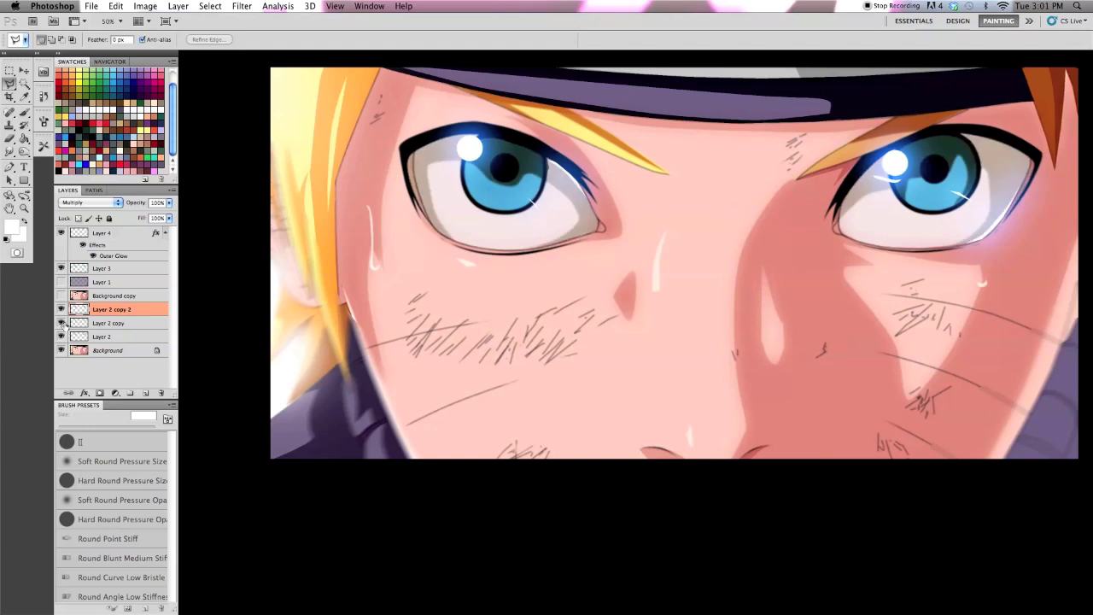
{"action": "left_click", "coordinate": [60, 310]}
{"action": "left_click", "coordinate": [60, 310]}
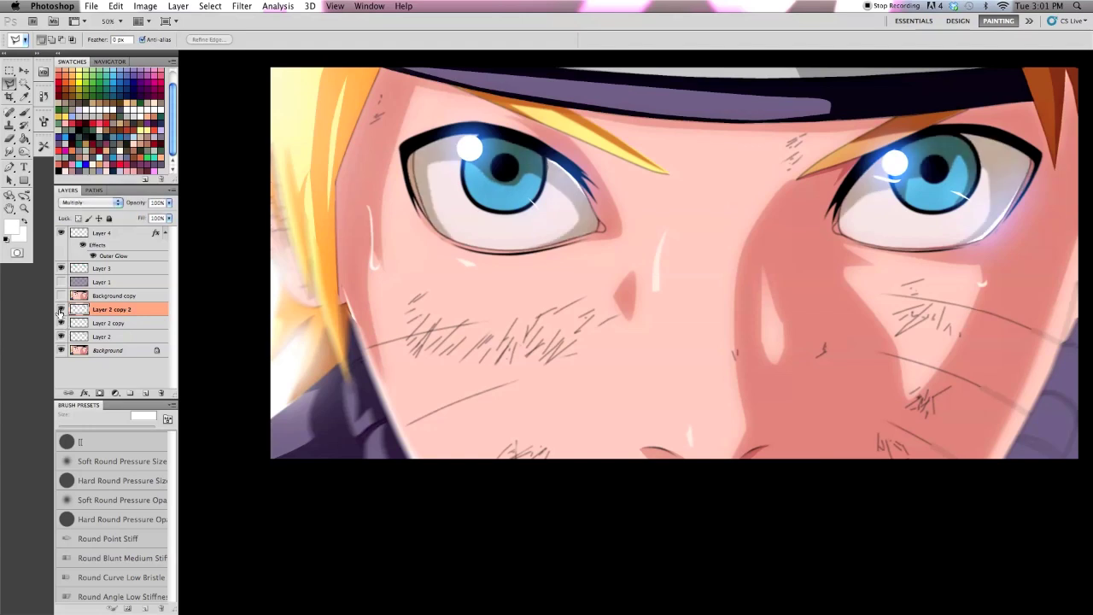
{"action": "right_click", "coordinate": [112, 311]}
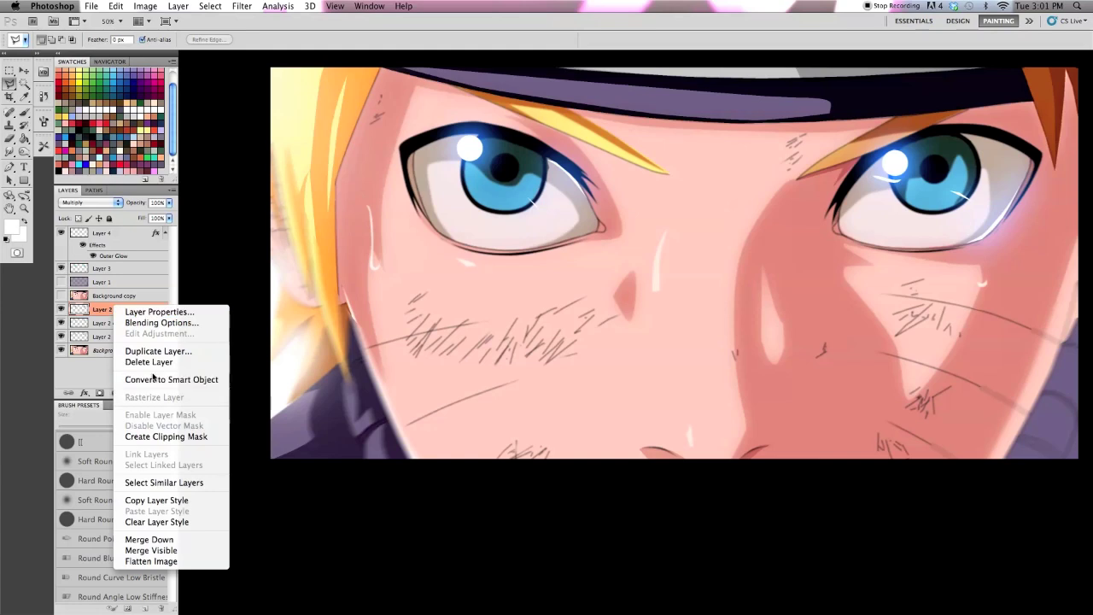
{"action": "left_click", "coordinate": [169, 539]}
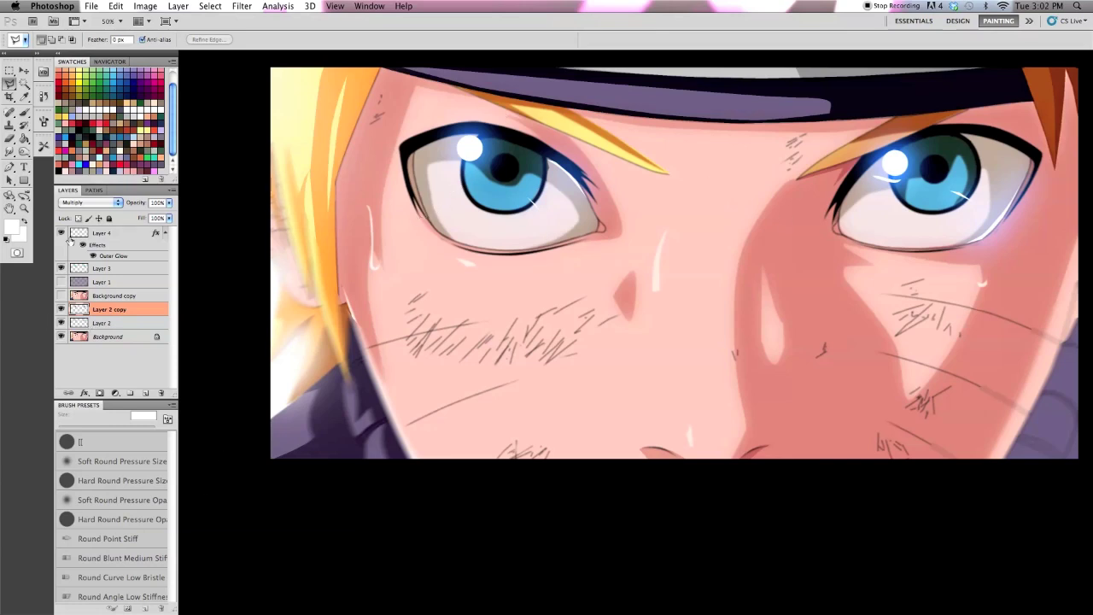
{"action": "left_click", "coordinate": [10, 169]}
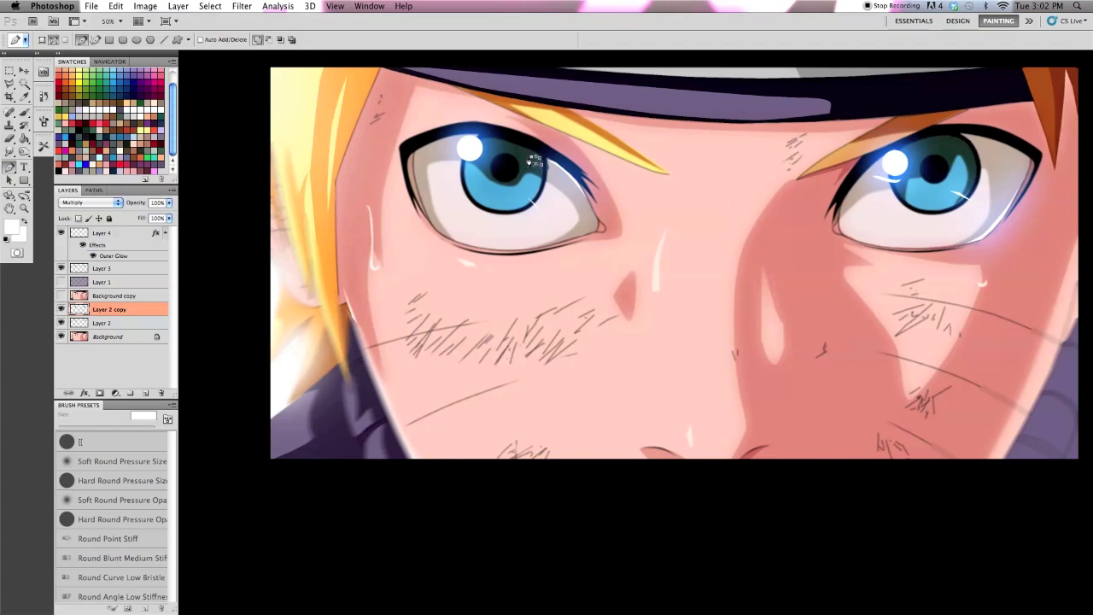
Convert the new path beside the left eye's pupil into a zero-feather selection
{"action": "right_click", "coordinate": [537, 177]}
{"action": "left_click", "coordinate": [577, 227]}
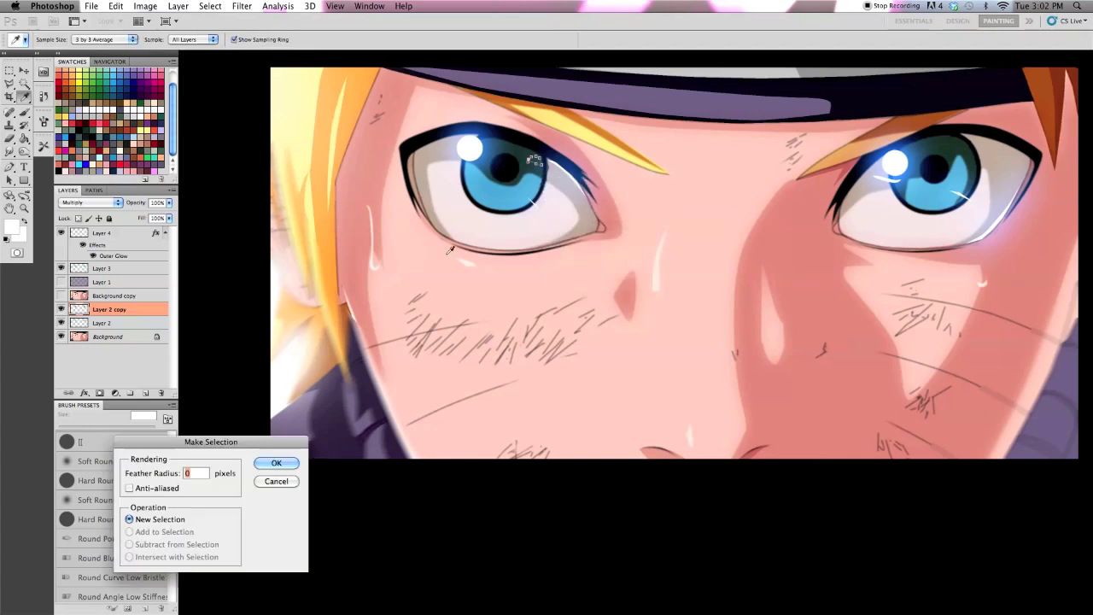
{"action": "left_click", "coordinate": [271, 462]}
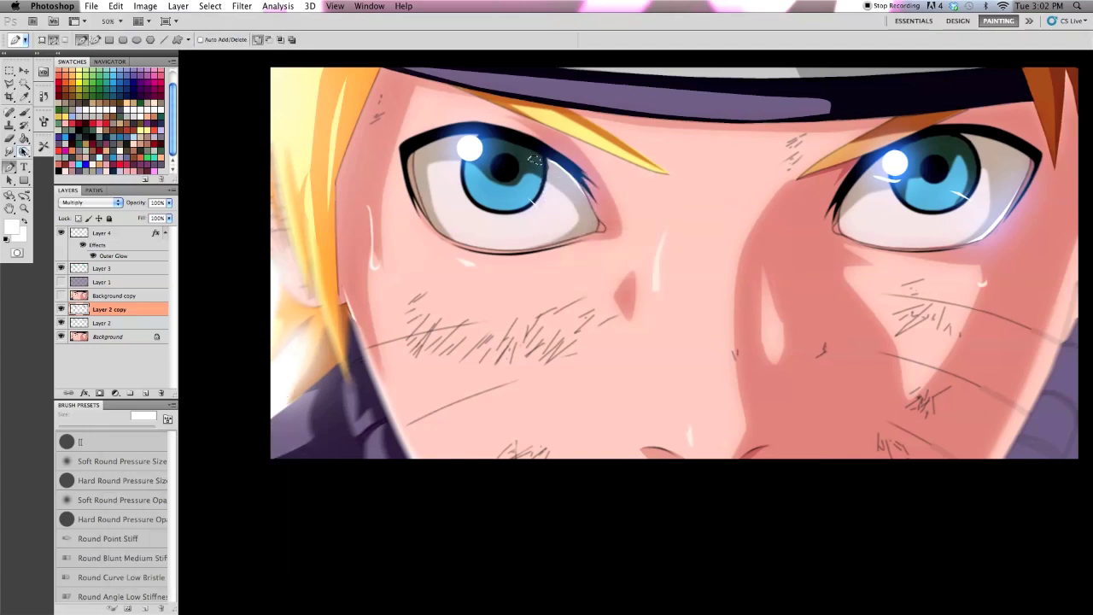
{"action": "left_click", "coordinate": [10, 138]}
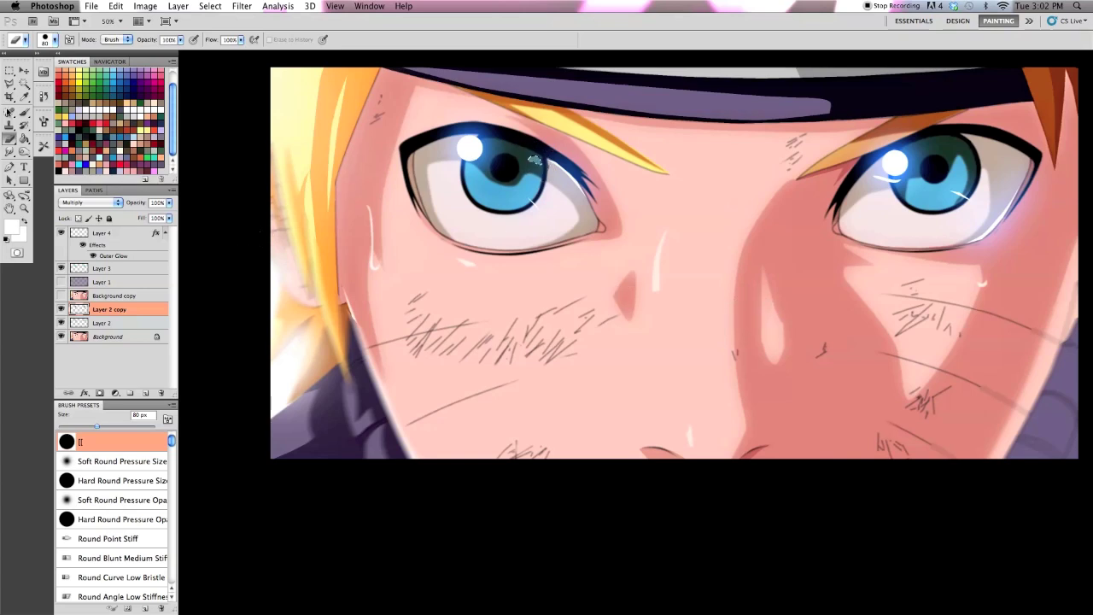
{"action": "left_click", "coordinate": [10, 168]}
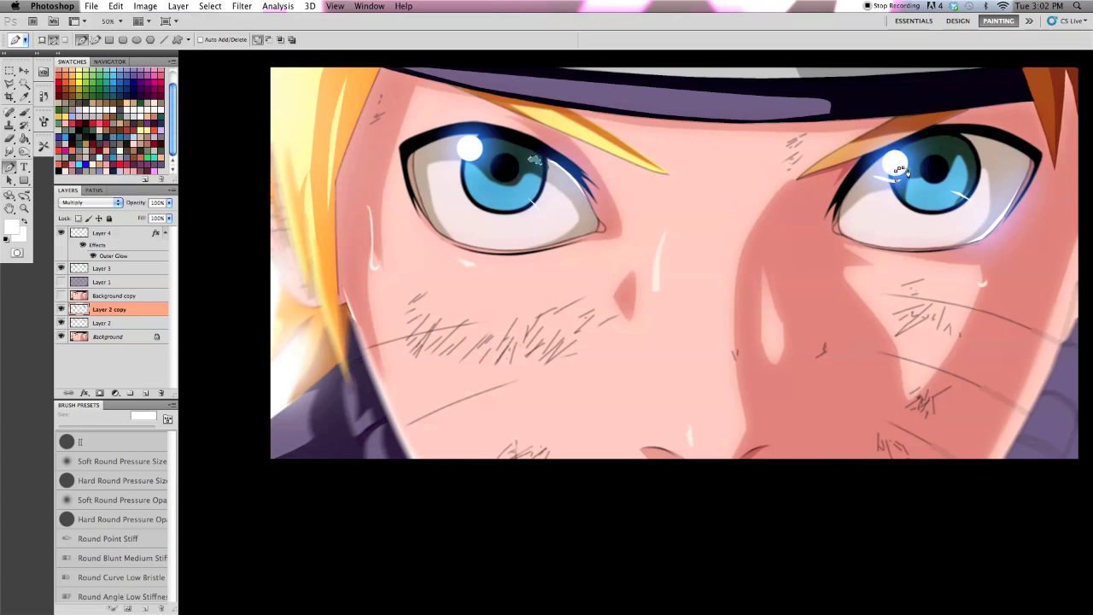
Convert the eye path on the right into a zero-feather selection and compare Layer 2 on/off
{"action": "right_click", "coordinate": [897, 183]}
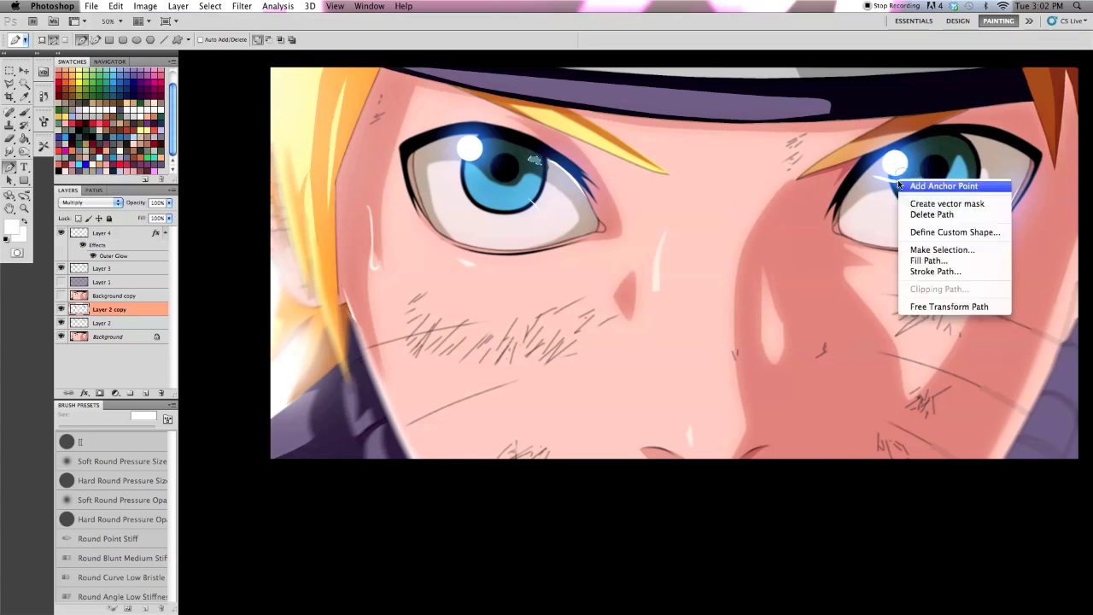
{"action": "left_click", "coordinate": [924, 251]}
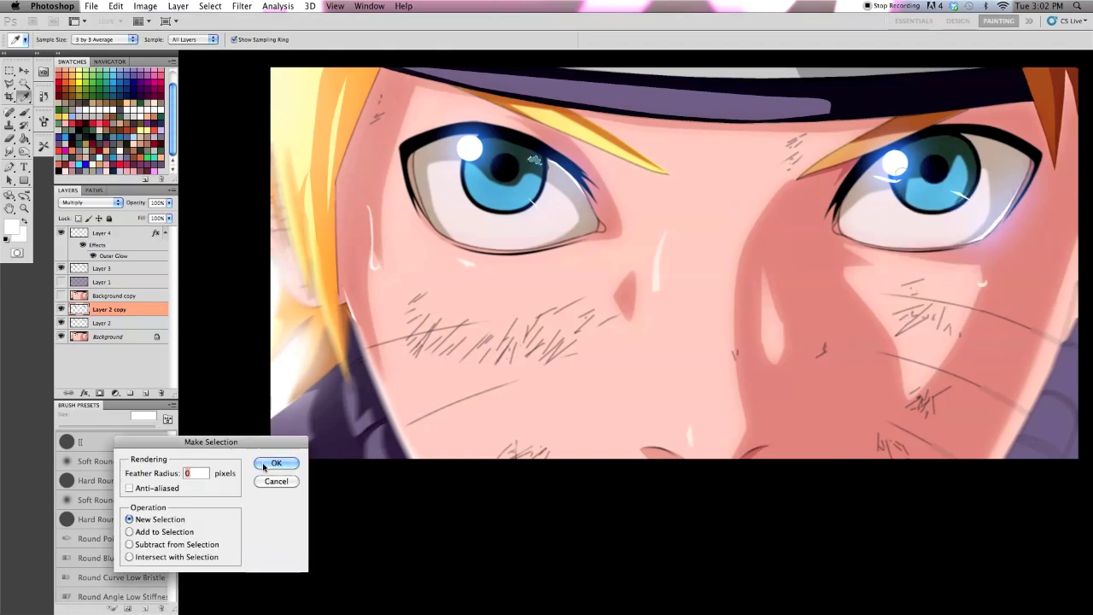
{"action": "left_click", "coordinate": [272, 460]}
{"action": "left_click", "coordinate": [9, 139]}
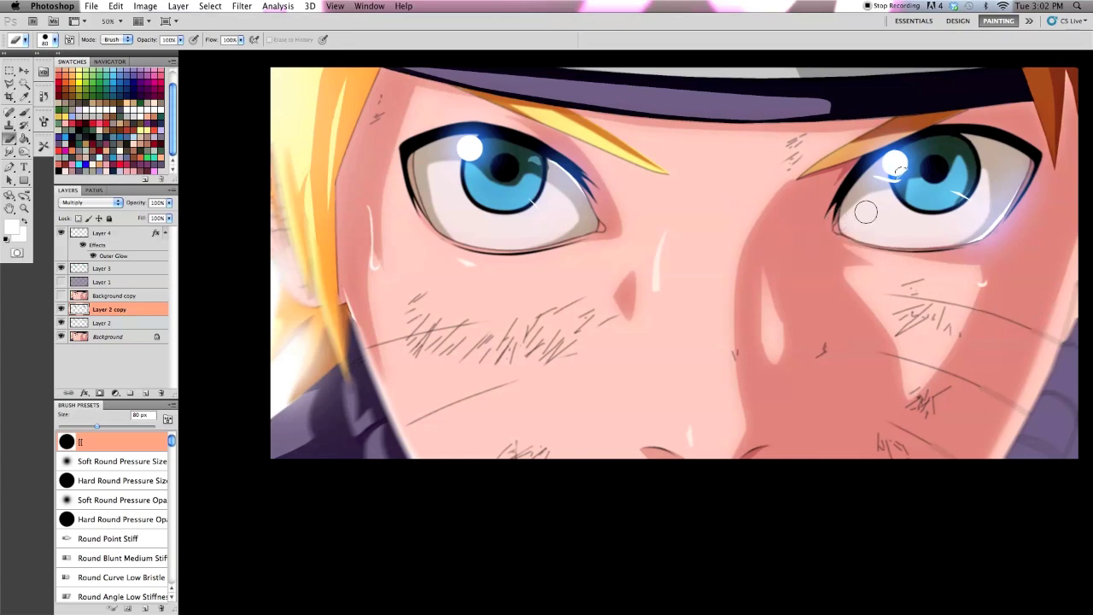
{"action": "left_click", "coordinate": [61, 323]}
{"action": "left_click", "coordinate": [60, 268]}
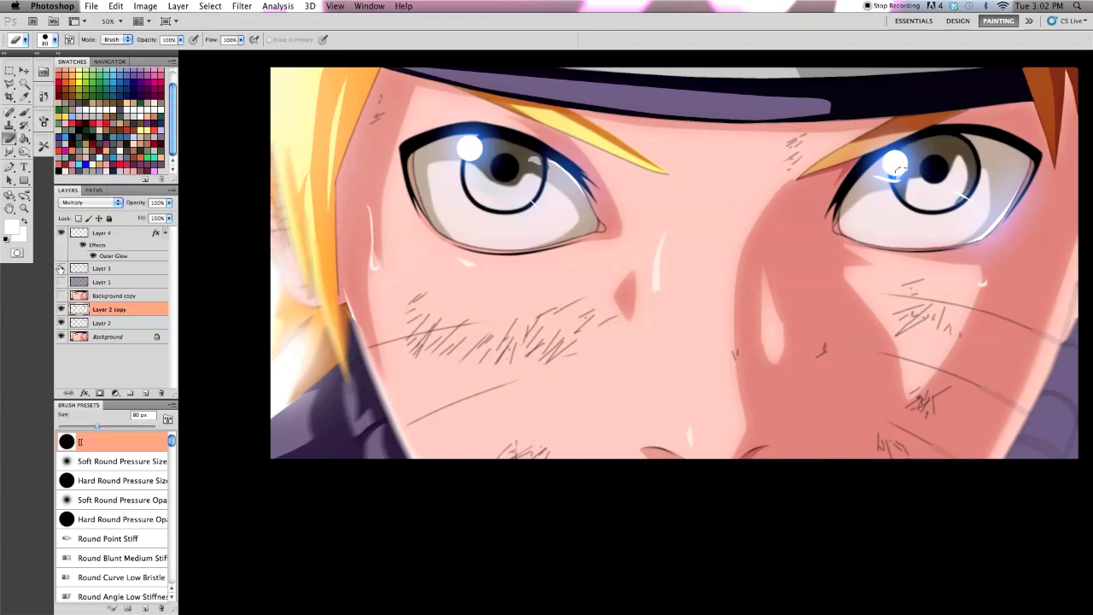
{"action": "left_click", "coordinate": [111, 269]}
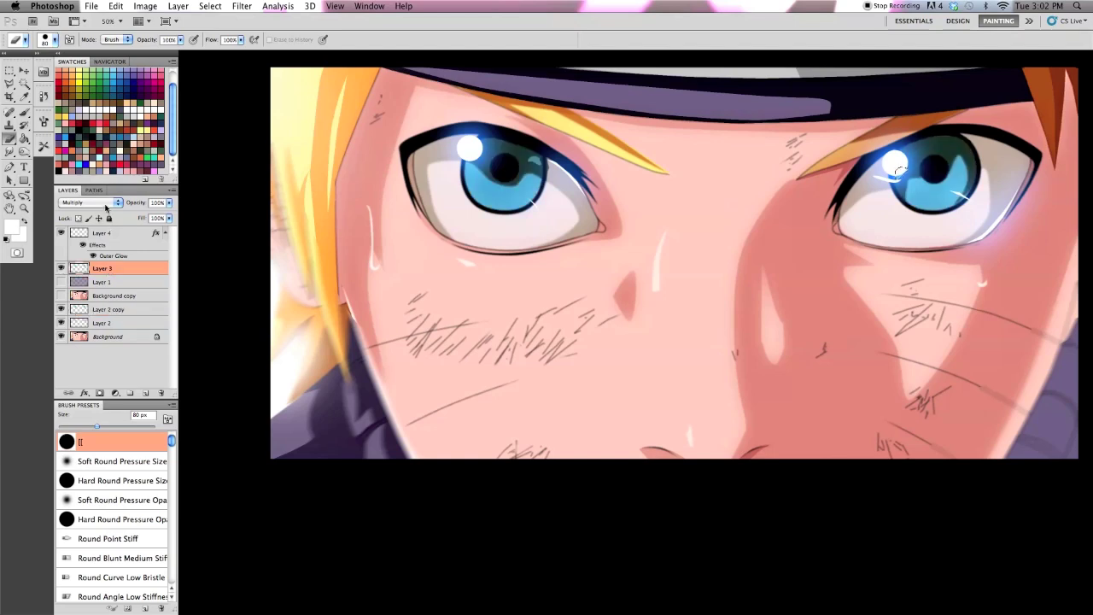
{"action": "left_click", "coordinate": [94, 205]}
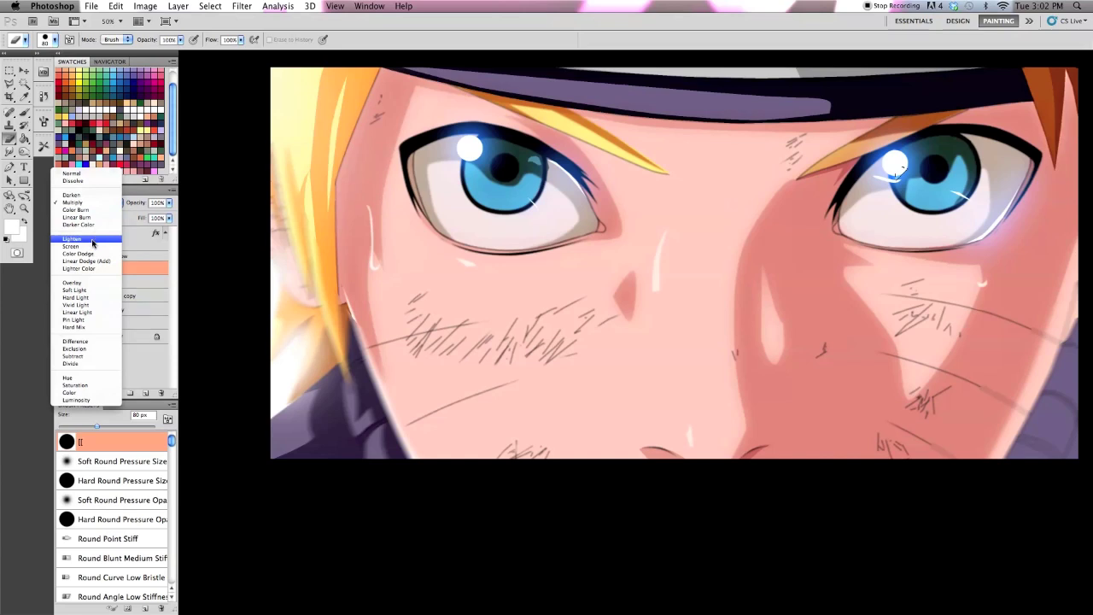
{"action": "left_click", "coordinate": [92, 247]}
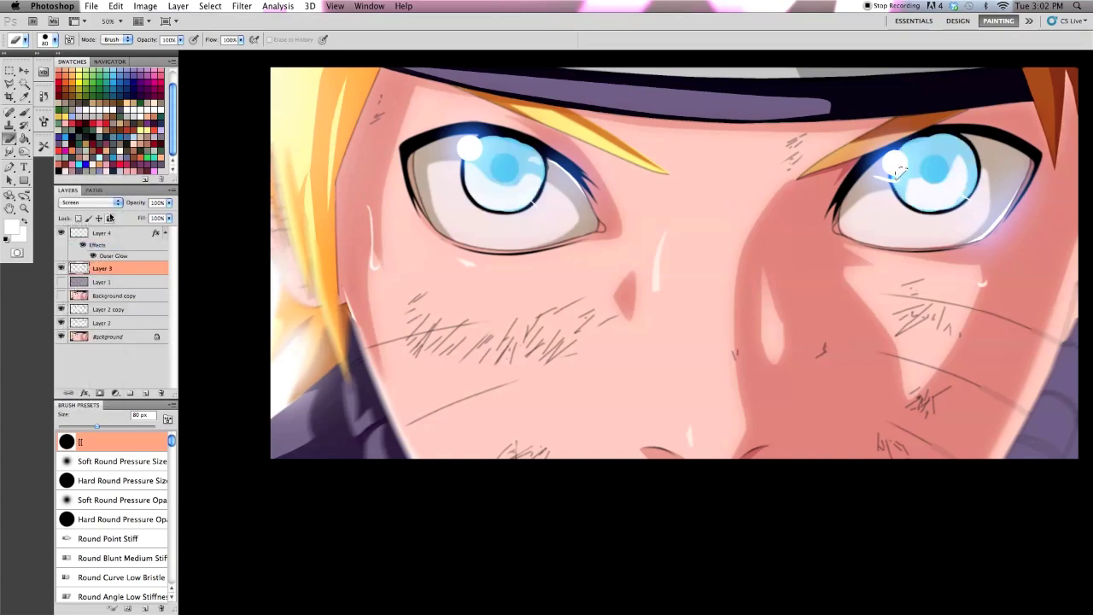
{"action": "left_click", "coordinate": [109, 206]}
{"action": "left_click", "coordinate": [107, 206]}
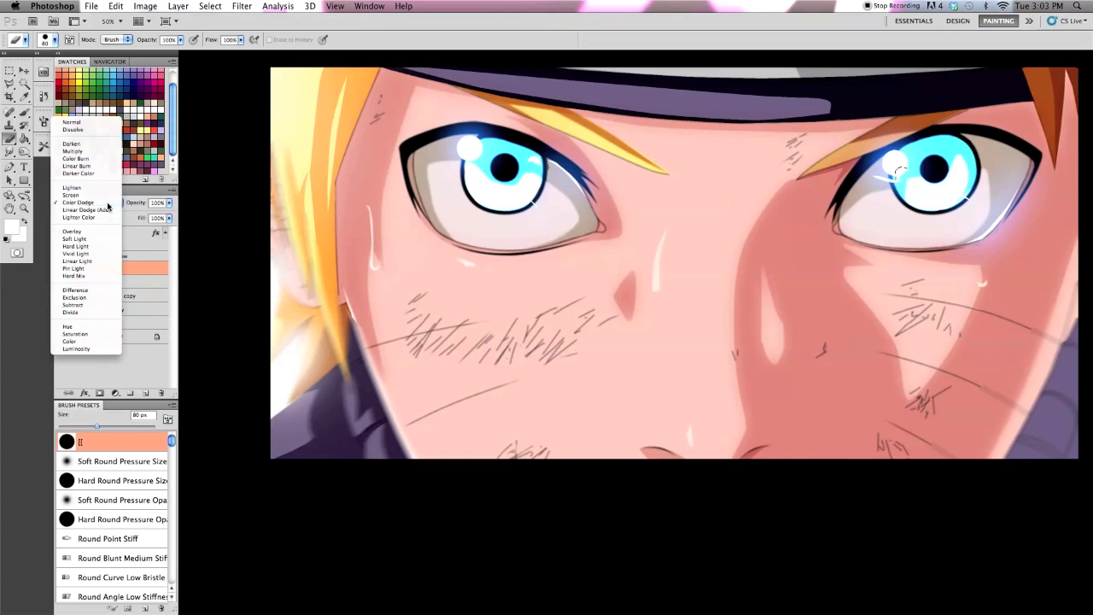
{"action": "left_click", "coordinate": [107, 206]}
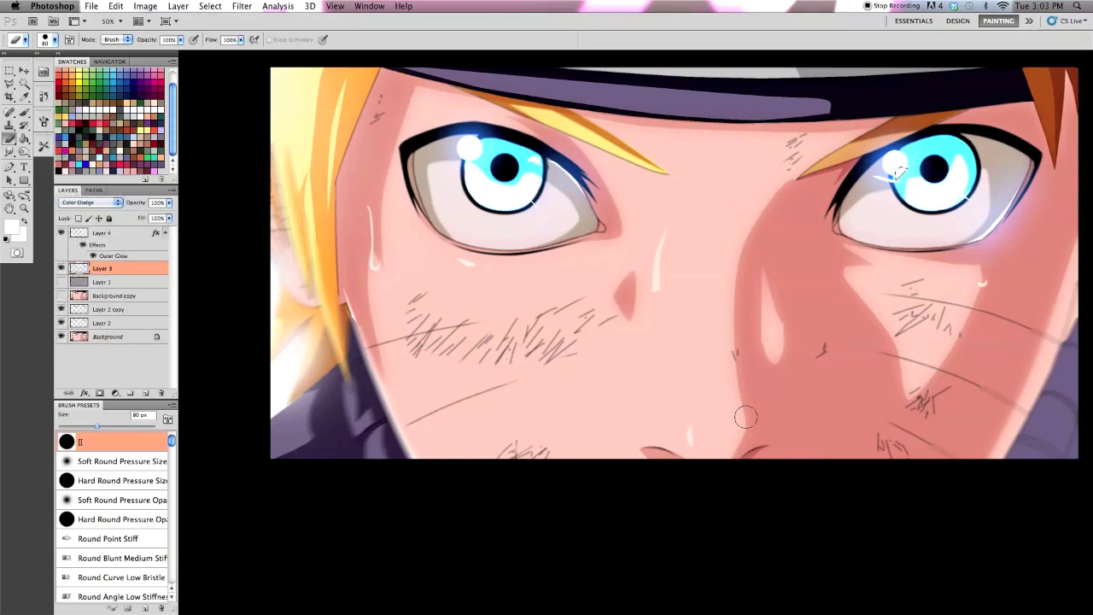
{"action": "scroll", "coordinate": [899, 323], "scroll_direction": "down", "scroll_amount": 2}
{"action": "scroll", "coordinate": [816, 323], "scroll_direction": "up", "scroll_amount": 2}
{"action": "left_click", "coordinate": [100, 207]}
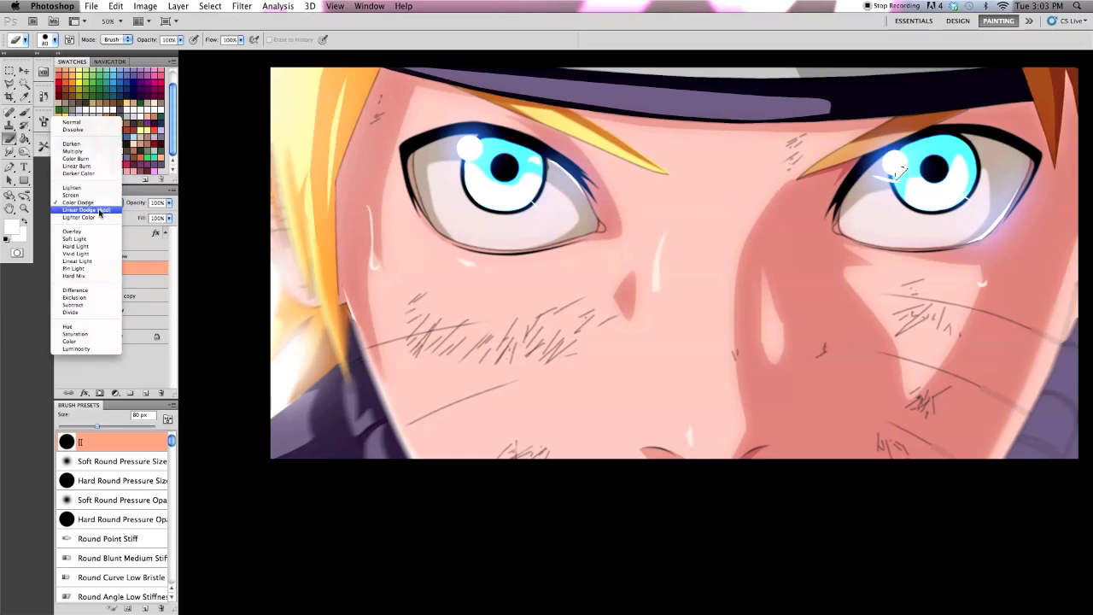
{"action": "left_click", "coordinate": [83, 236]}
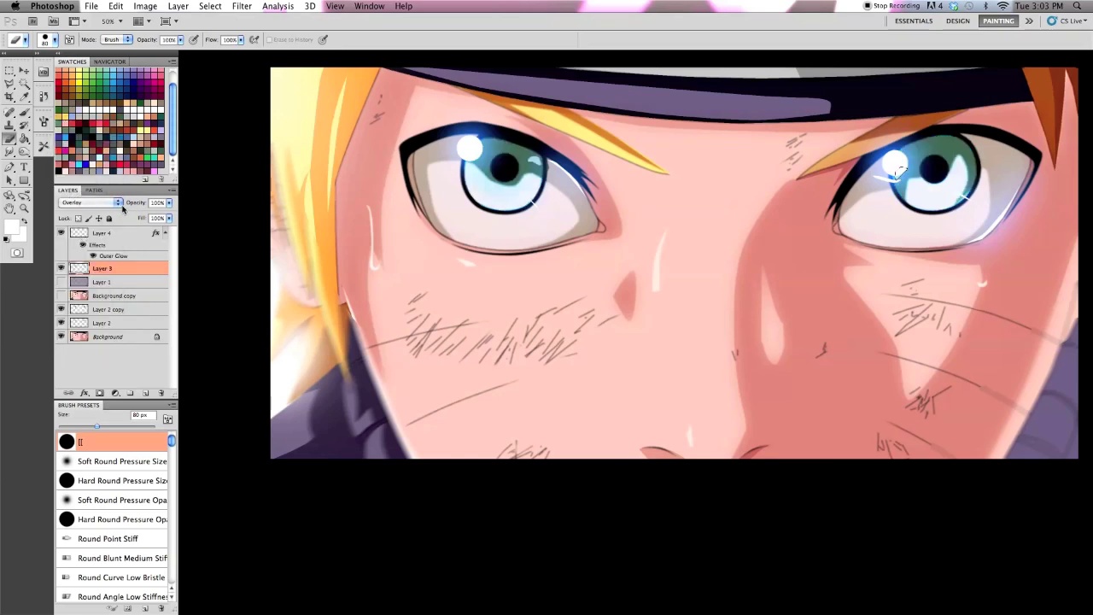
{"action": "left_click", "coordinate": [122, 209]}
{"action": "left_click", "coordinate": [105, 122]}
{"action": "key", "text": "alt+shift+m"}
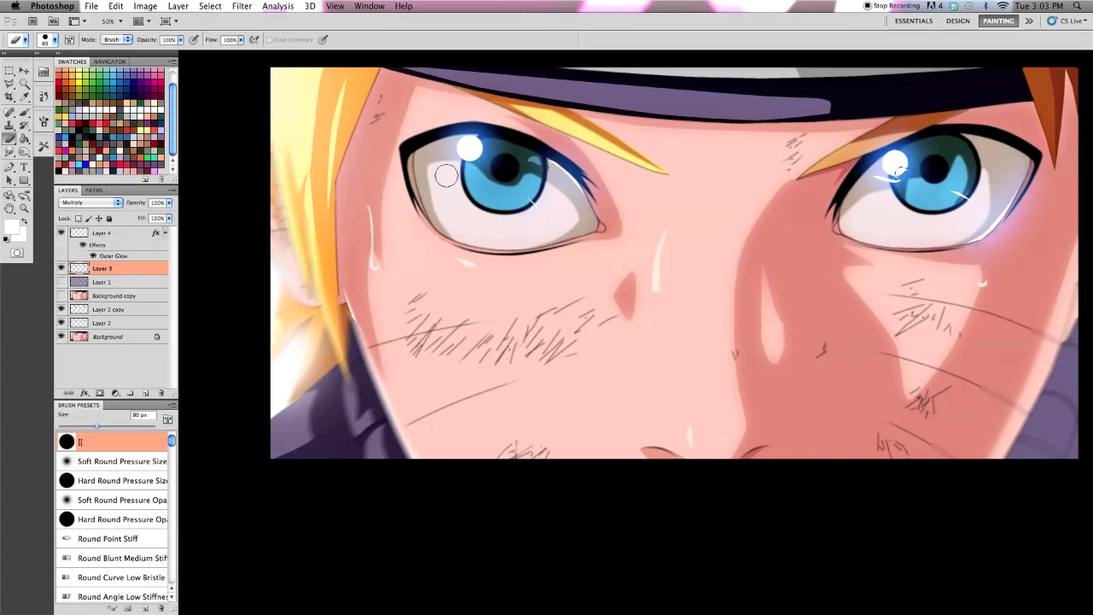
{"action": "scroll", "coordinate": [453, 183], "scroll_direction": "down", "scroll_amount": 2}
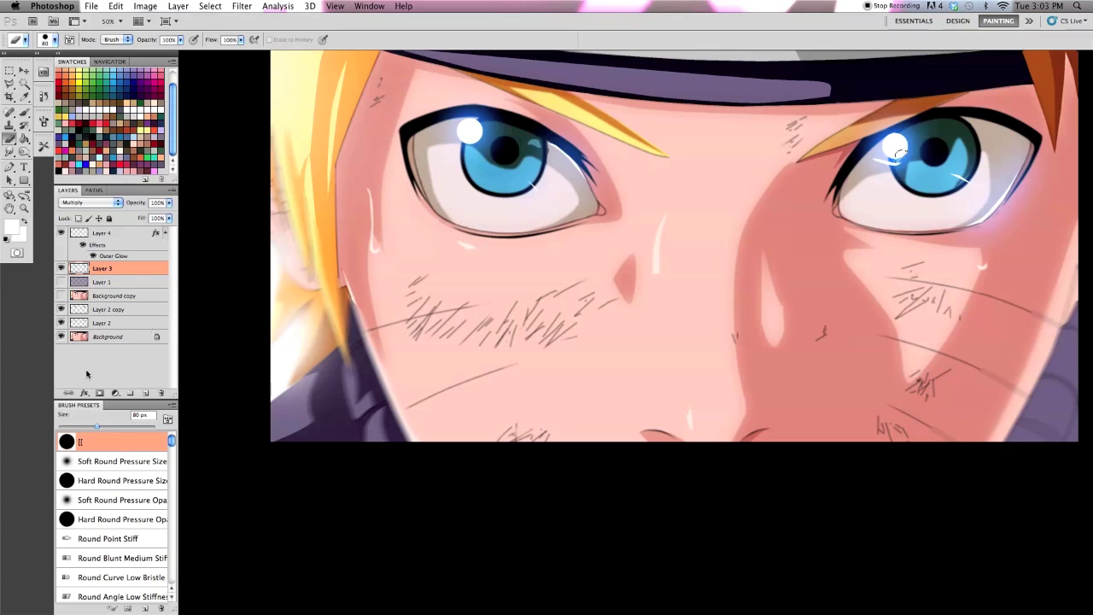
Show Layer 1's pink tint, hide Background copy, and lower Layer 3's opacity
{"action": "left_click", "coordinate": [61, 281]}
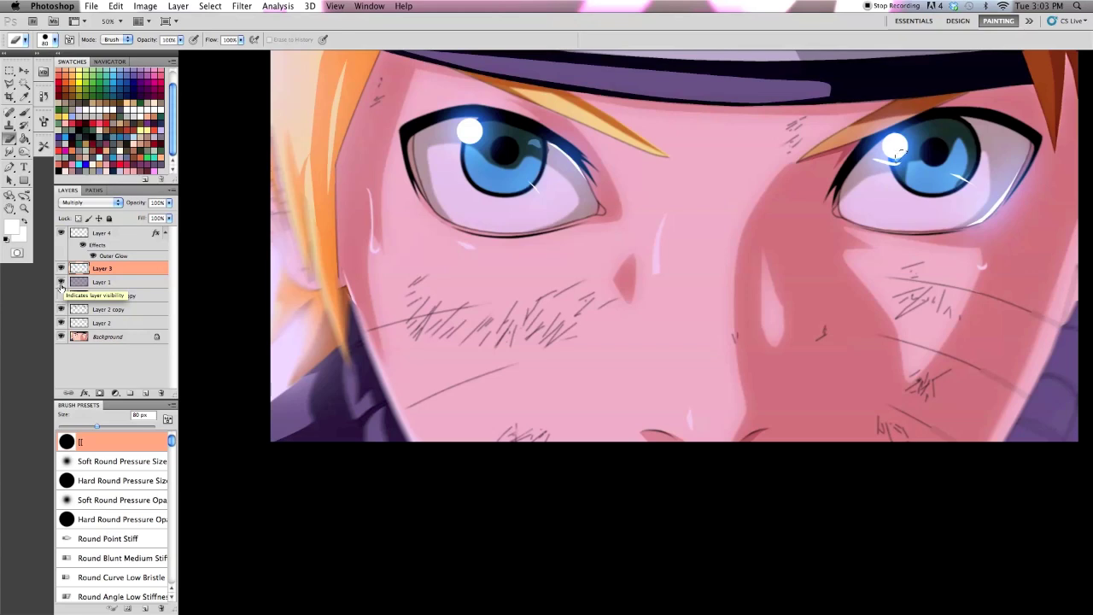
{"action": "left_click", "coordinate": [60, 282]}
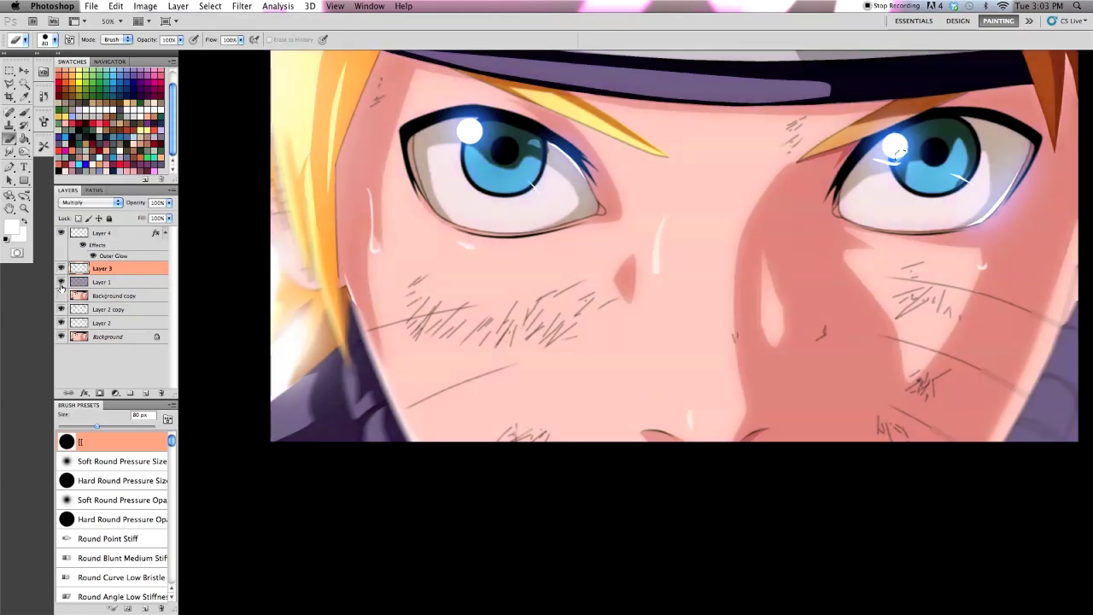
{"action": "left_click", "coordinate": [61, 282]}
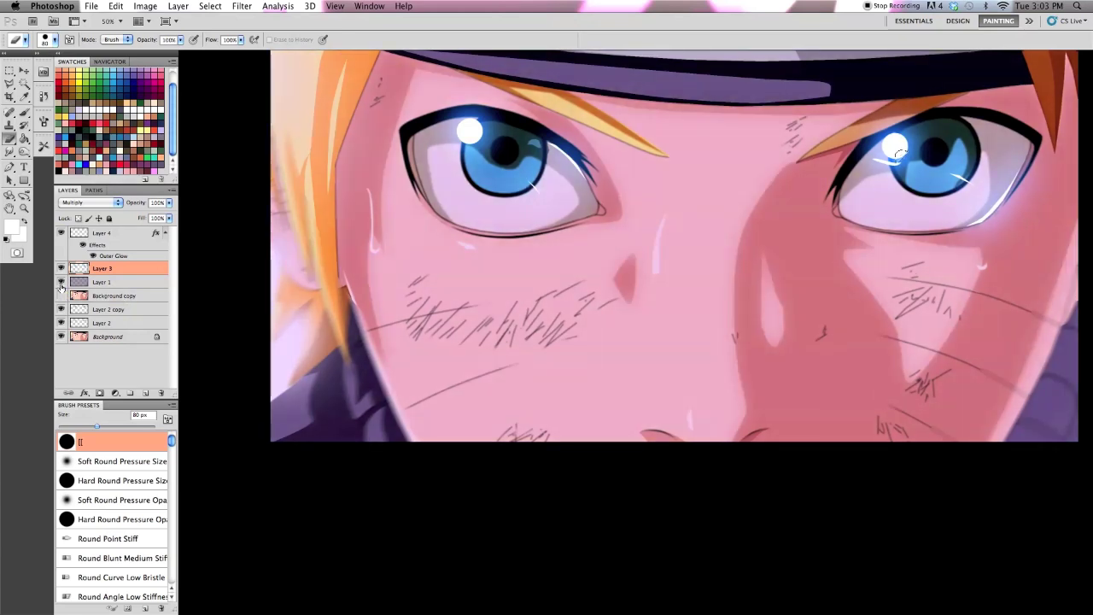
{"action": "left_click", "coordinate": [61, 296]}
{"action": "scroll", "coordinate": [566, 469], "scroll_direction": "up", "scroll_amount": 3}
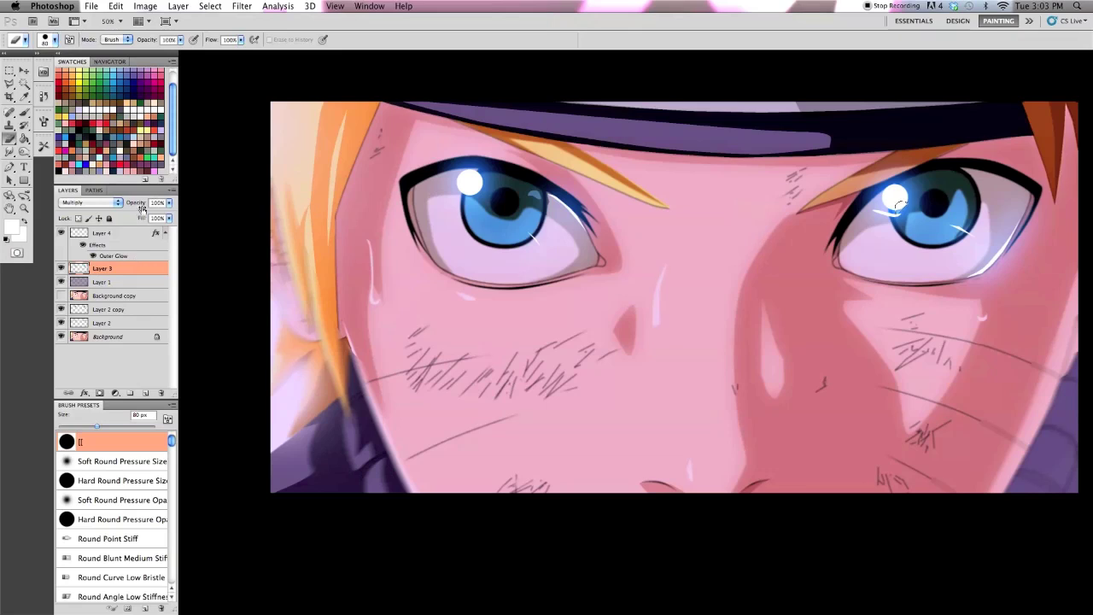
{"action": "mouse_move", "coordinate": [142, 204]}
{"action": "left_mouse_down"}
{"action": "mouse_move", "coordinate": [119, 203]}
{"action": "mouse_move", "coordinate": [171, 216]}
{"action": "left_mouse_up"}
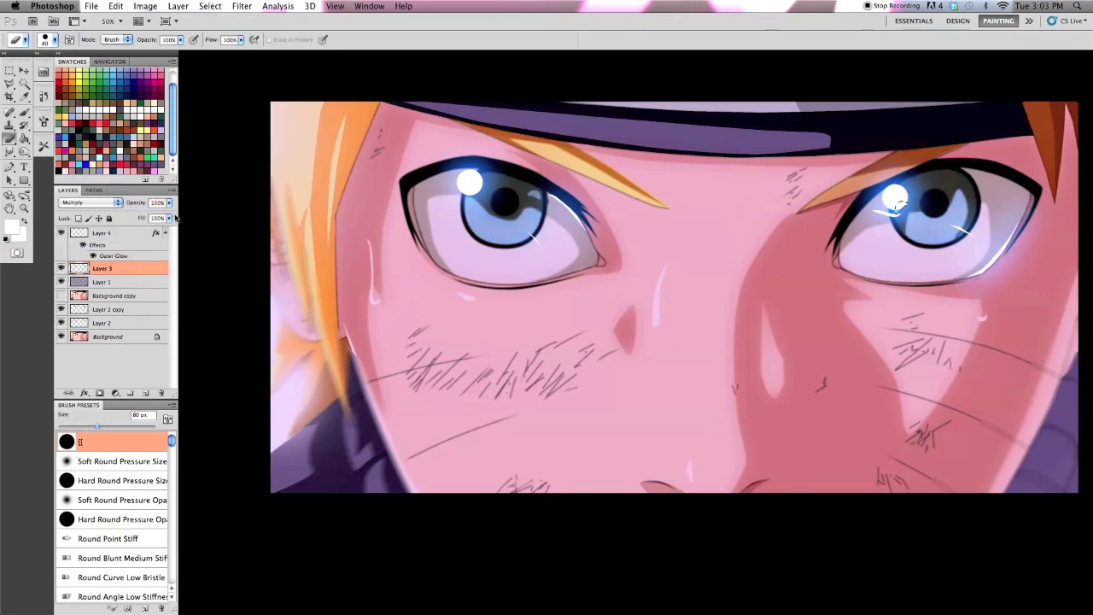
Set Layer 1's opacity to 53% and clear the selection
{"action": "left_click", "coordinate": [149, 283]}
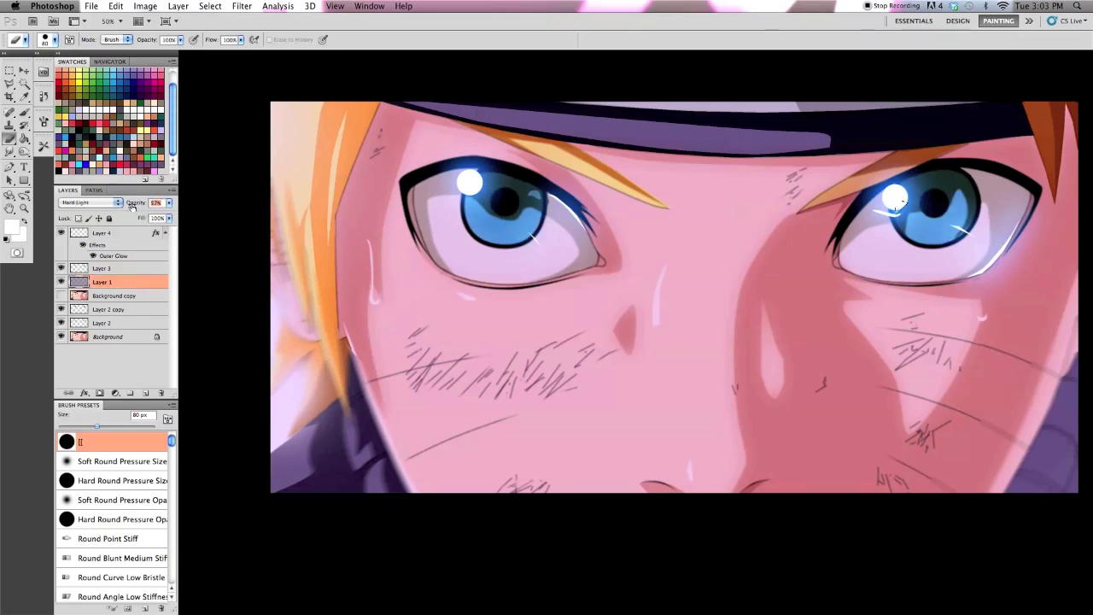
{"action": "left_click_drag", "start_coordinate": [144, 205], "coordinate": [124, 206]}
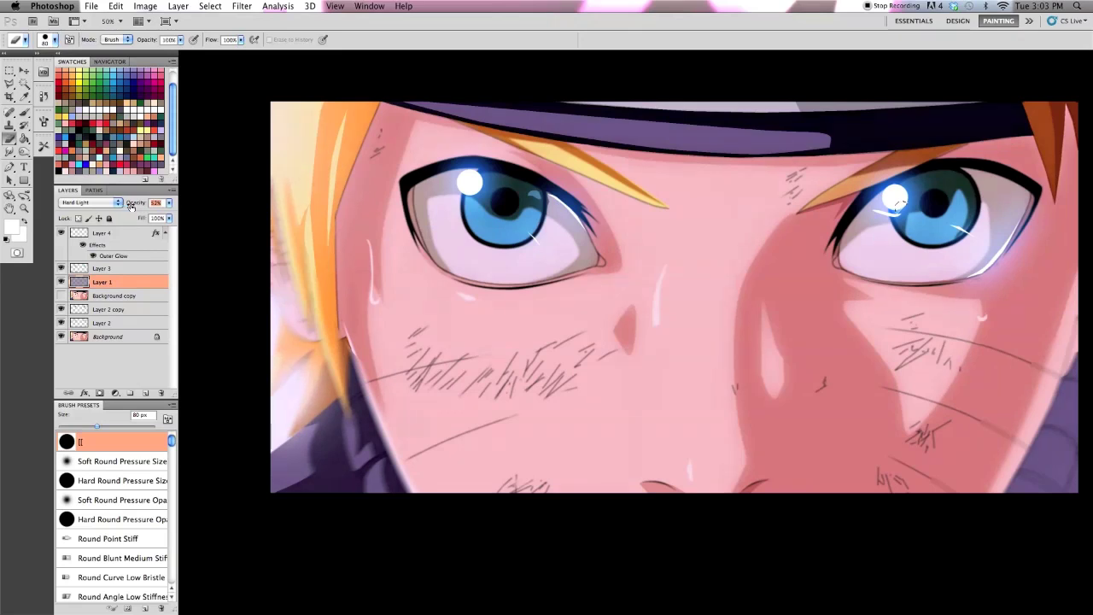
{"action": "left_click_drag", "start_coordinate": [130, 205], "coordinate": [133, 204]}
{"action": "left_click", "coordinate": [8, 82]}
{"action": "right_click", "coordinate": [600, 293]}
{"action": "left_click", "coordinate": [617, 295]}
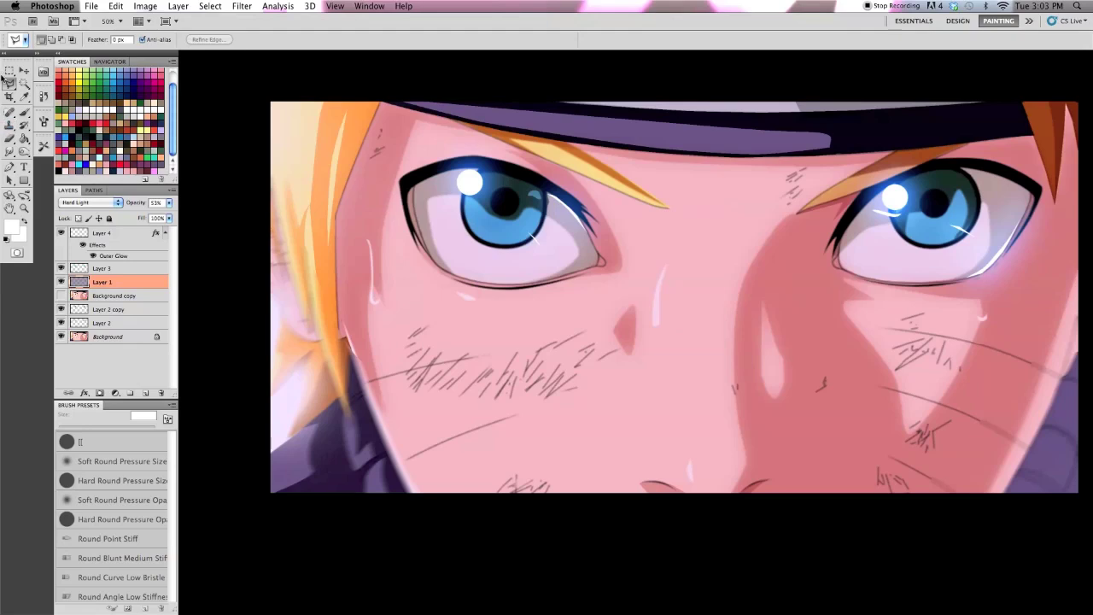
{"action": "scroll", "coordinate": [546, 129], "scroll_direction": "down", "scroll_amount": 1}
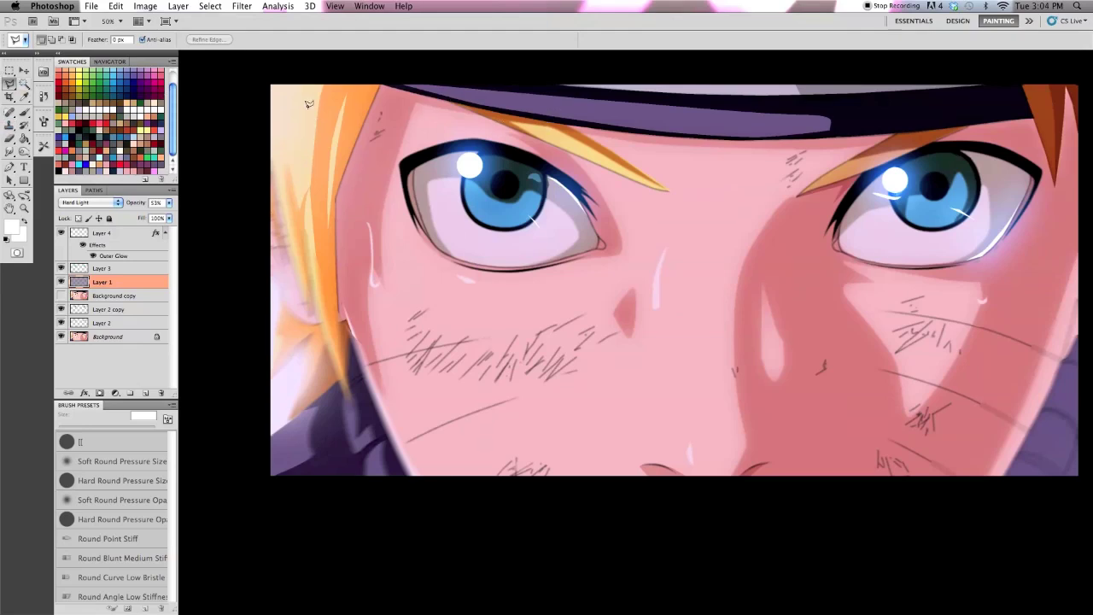
Zoom out to 25% to view the finished close-up and end the recording
{"action": "left_click", "coordinate": [118, 20]}
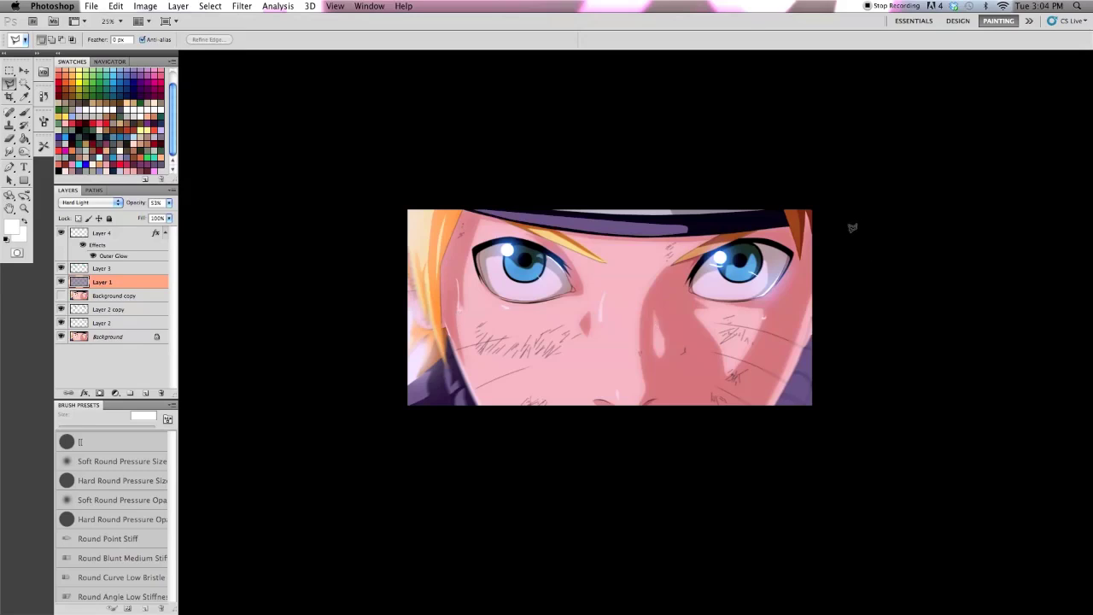
{"action": "left_click", "coordinate": [865, 6]}
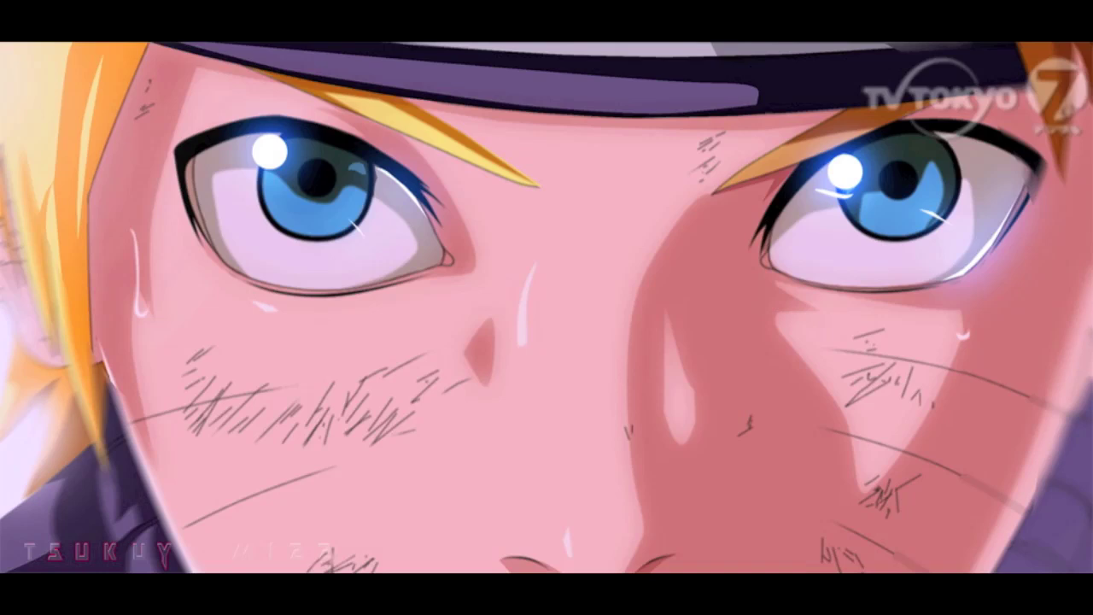